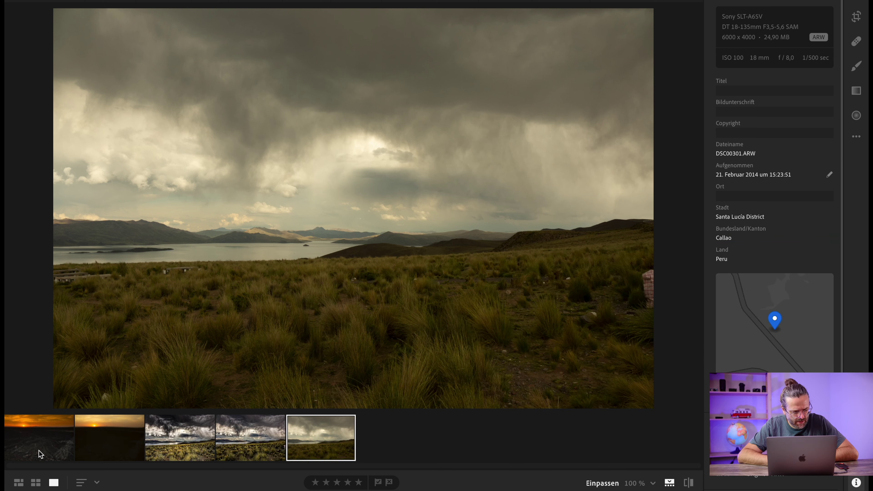
Compare the earlier PSD and TIF edits, then return to the original raw photo.
{"action": "left_click", "coordinate": [258, 442]}
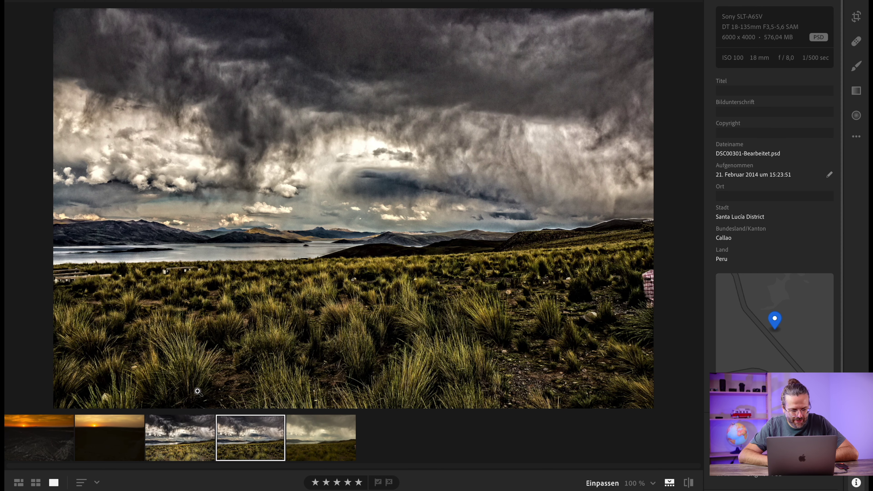
{"action": "left_click", "coordinate": [188, 451]}
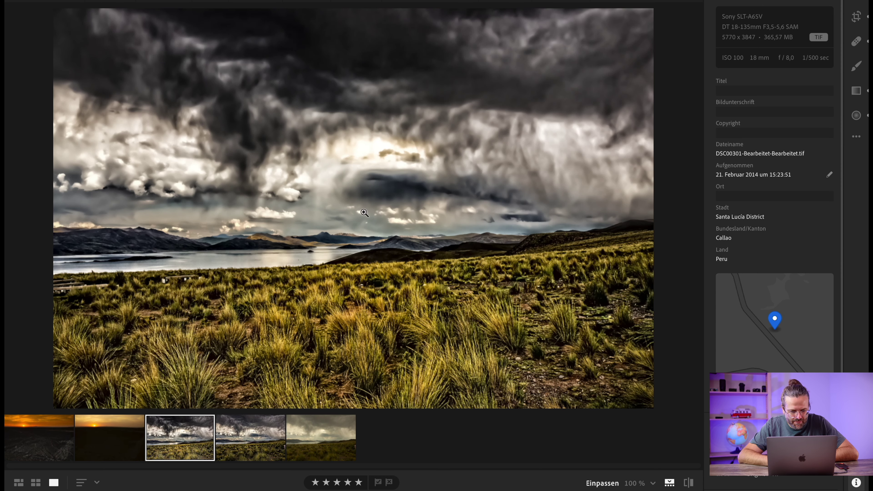
{"action": "left_click", "coordinate": [319, 443]}
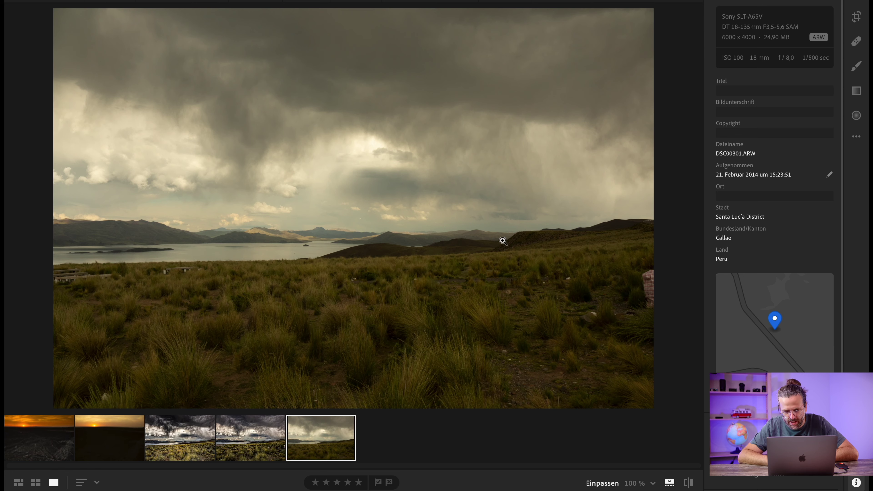
Apply Auto light settings and automatic white balance (6350, tint +5) to the raw photo.
{"action": "left_click", "coordinate": [855, 4]}
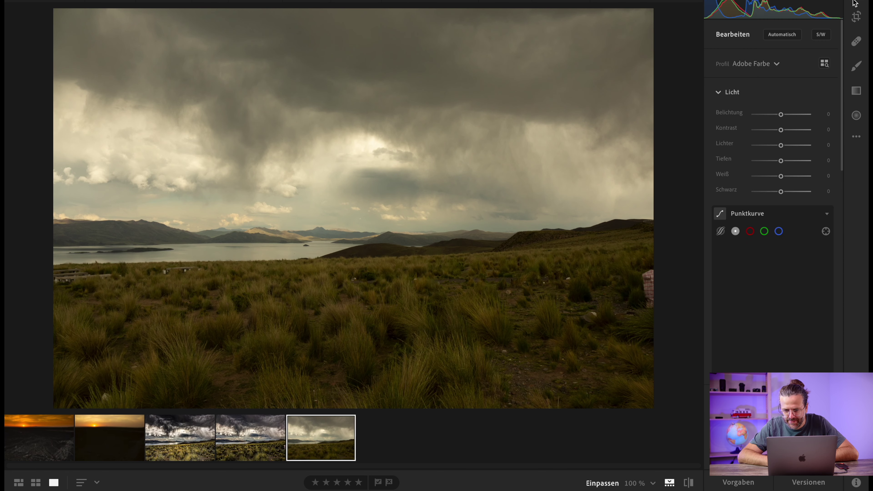
{"action": "left_click", "coordinate": [781, 35]}
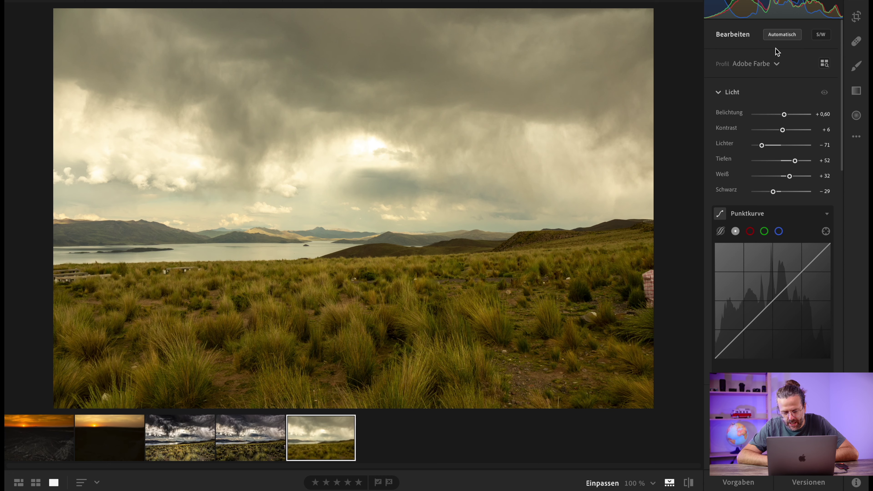
{"action": "scroll", "coordinate": [744, 211], "scroll_direction": "down", "scroll_amount": 7}
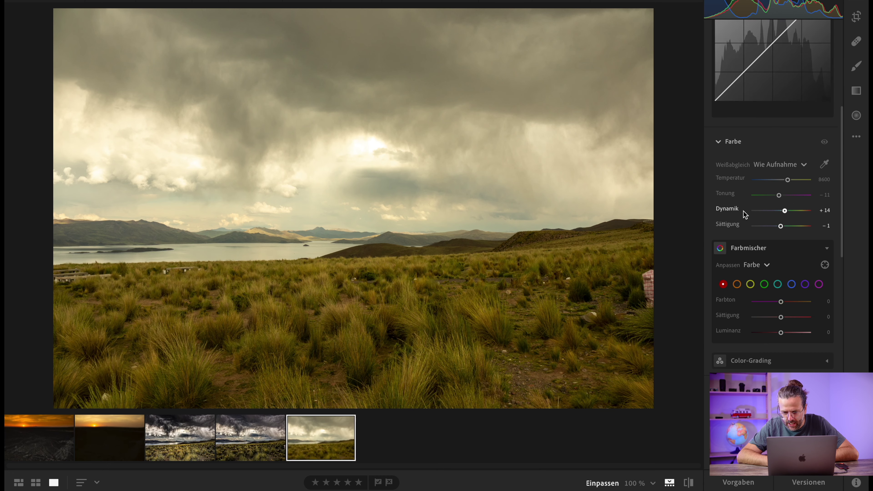
{"action": "left_click", "coordinate": [789, 166]}
{"action": "left_click", "coordinate": [776, 199]}
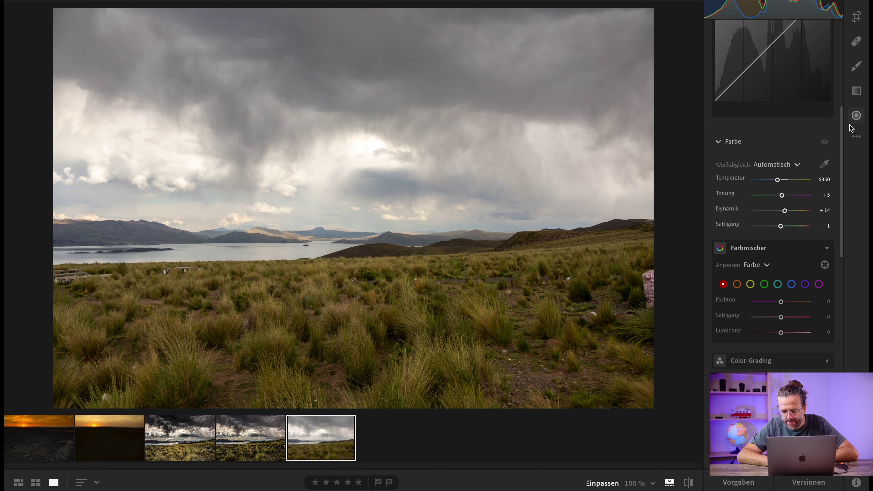
Draw a linear gradient across the horizon, moved up and levelled into the sky.
{"action": "left_click", "coordinate": [857, 92]}
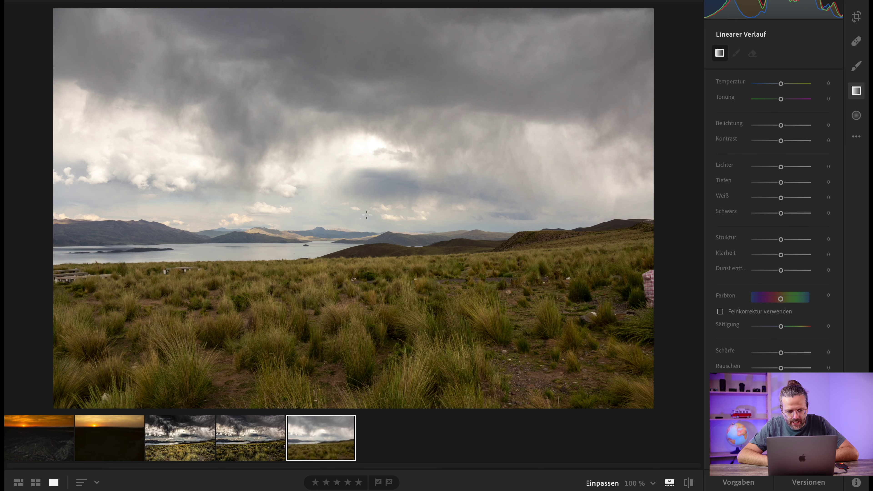
{"action": "left_click_drag", "start_coordinate": [357, 225], "coordinate": [357, 245]}
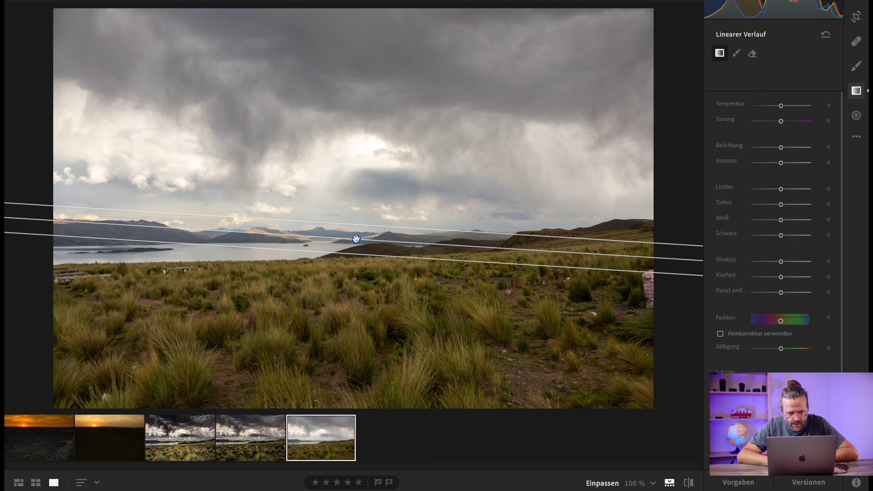
{"action": "mouse_move", "coordinate": [357, 235]}
{"action": "left_mouse_down"}
{"action": "mouse_move", "coordinate": [366, 206]}
{"action": "mouse_move", "coordinate": [364, 219]}
{"action": "left_mouse_up"}
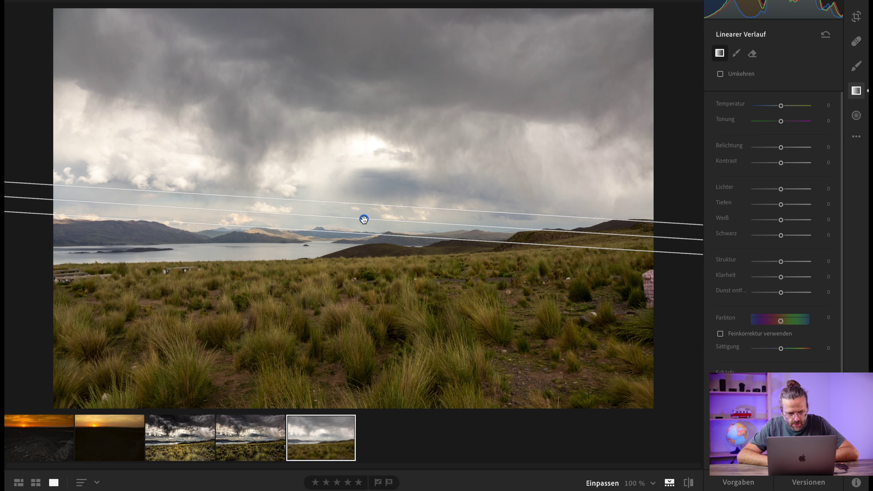
{"action": "left_click_drag", "start_coordinate": [416, 222], "coordinate": [416, 219]}
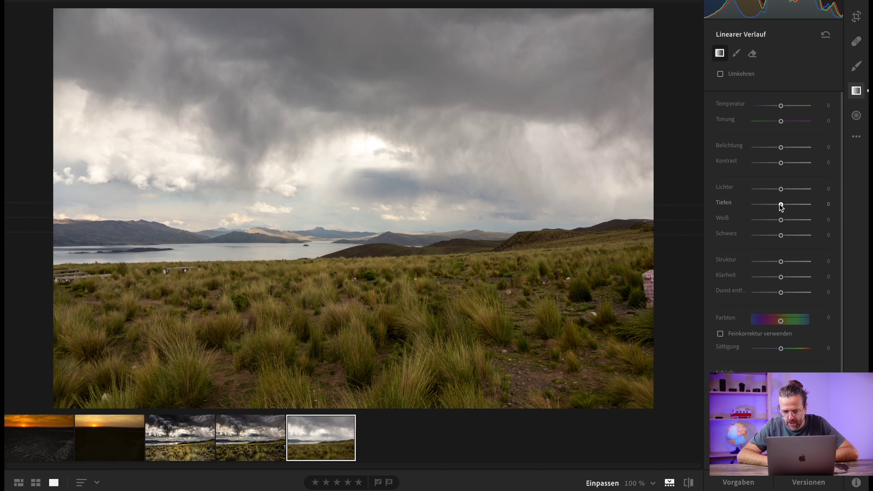
Give the sky gradient Shadows -100, Clarity +100, Dehaze +52, Temperature +13, Saturation -49.
{"action": "left_click_drag", "start_coordinate": [781, 205], "coordinate": [741, 208]}
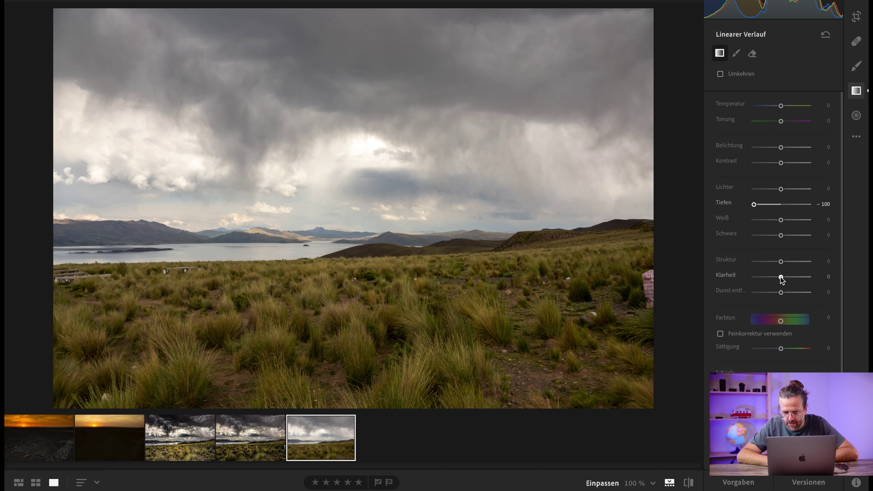
{"action": "mouse_move", "coordinate": [781, 277]}
{"action": "left_mouse_down"}
{"action": "mouse_move", "coordinate": [822, 279]}
{"action": "mouse_move", "coordinate": [796, 292]}
{"action": "left_mouse_up"}
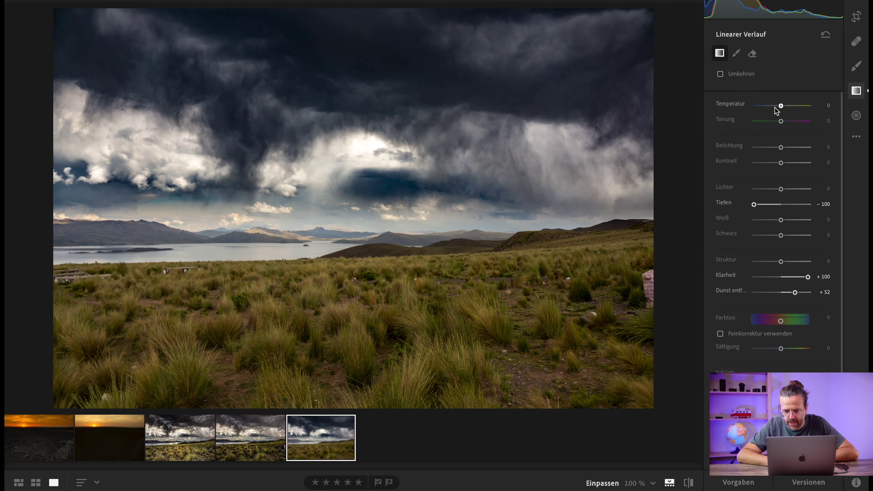
{"action": "left_click_drag", "start_coordinate": [781, 106], "coordinate": [785, 107]}
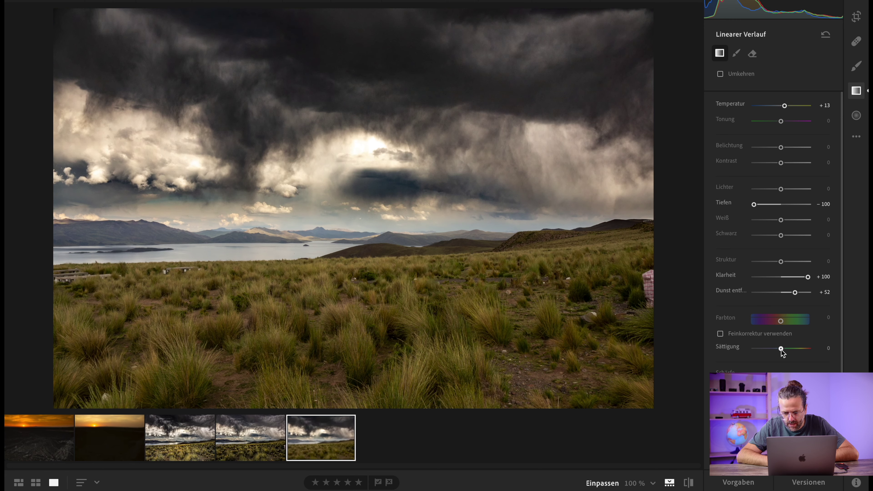
{"action": "left_click_drag", "start_coordinate": [780, 349], "coordinate": [767, 349]}
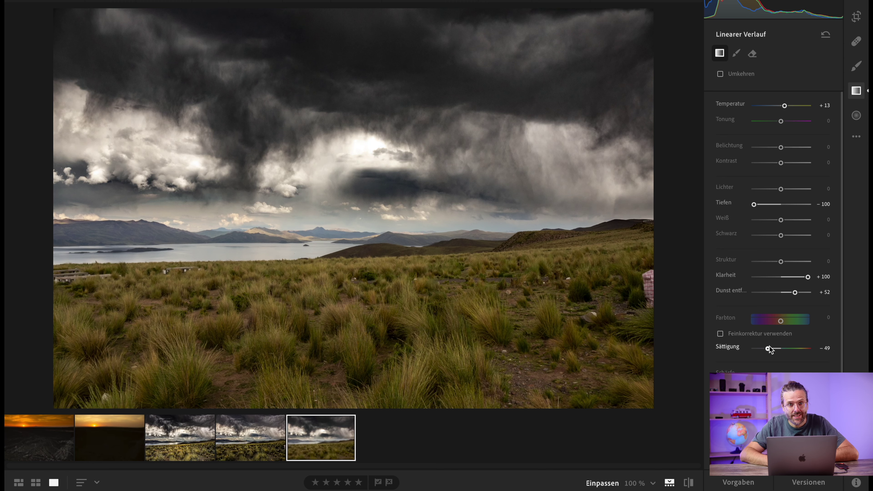
{"action": "mouse_move", "coordinate": [348, 234]}
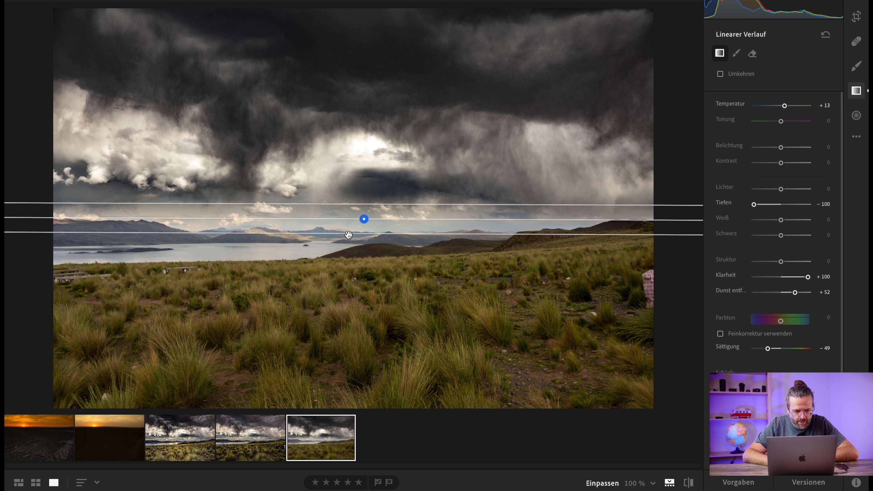
{"action": "left_click_drag", "start_coordinate": [364, 217], "coordinate": [363, 222]}
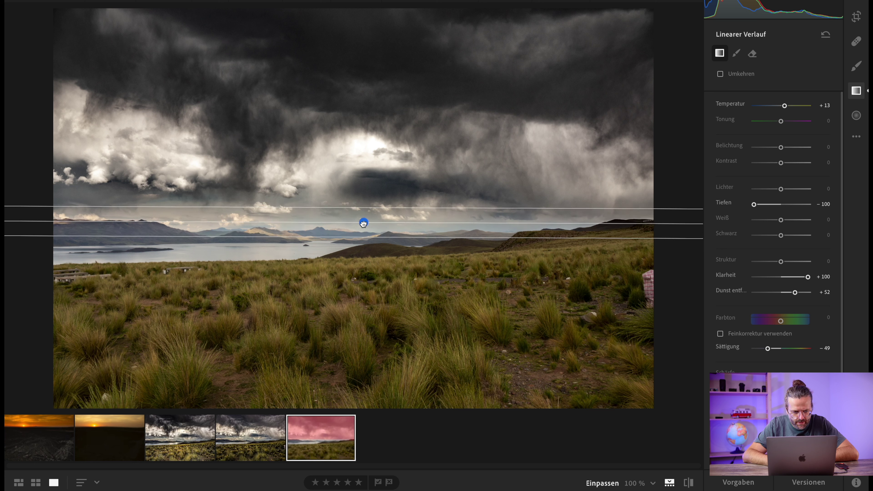
{"action": "left_click_drag", "start_coordinate": [363, 221], "coordinate": [363, 223]}
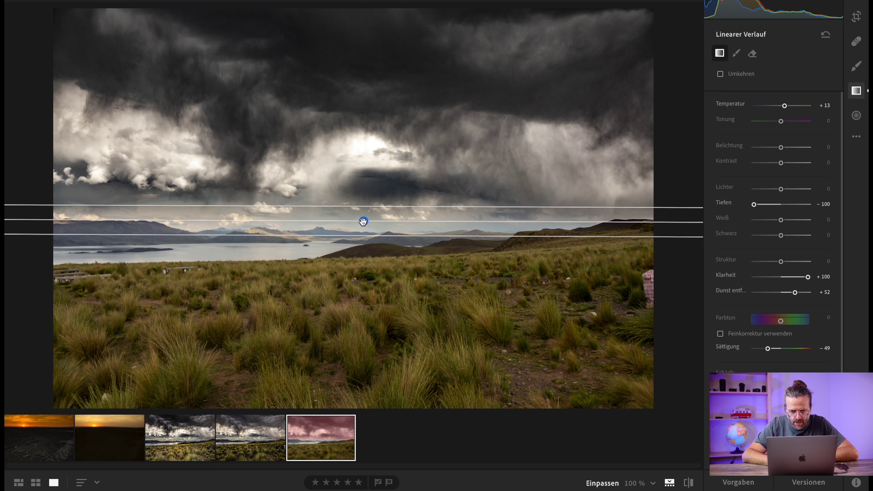
{"action": "left_click", "coordinate": [856, 91]}
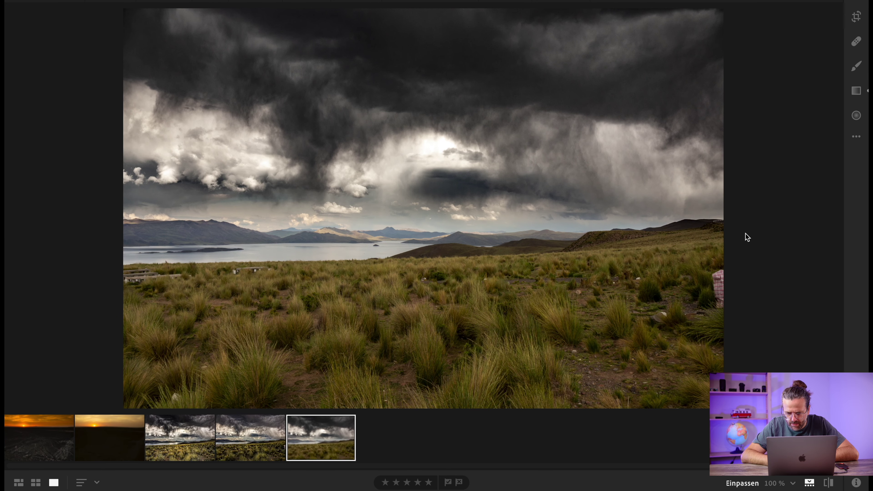
Tighten the crop slightly from the corner and straighten the horizon level.
{"action": "key", "text": "c"}
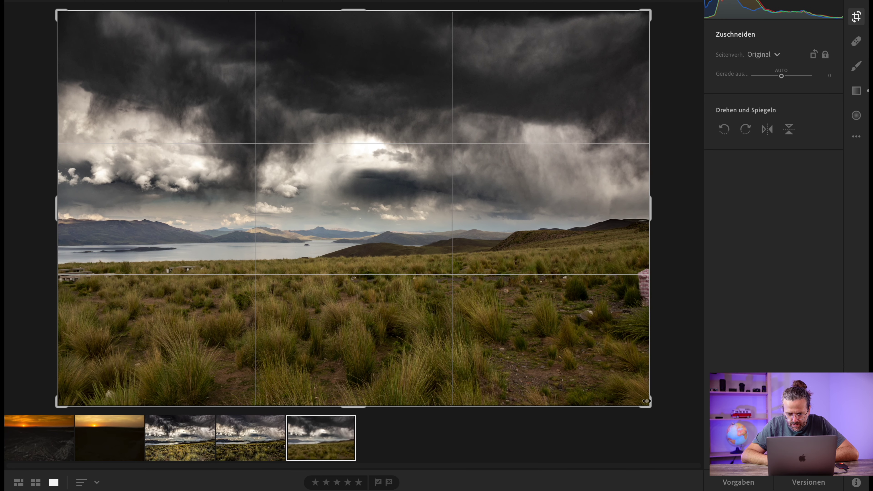
{"action": "left_click_drag", "start_coordinate": [648, 408], "coordinate": [640, 402]}
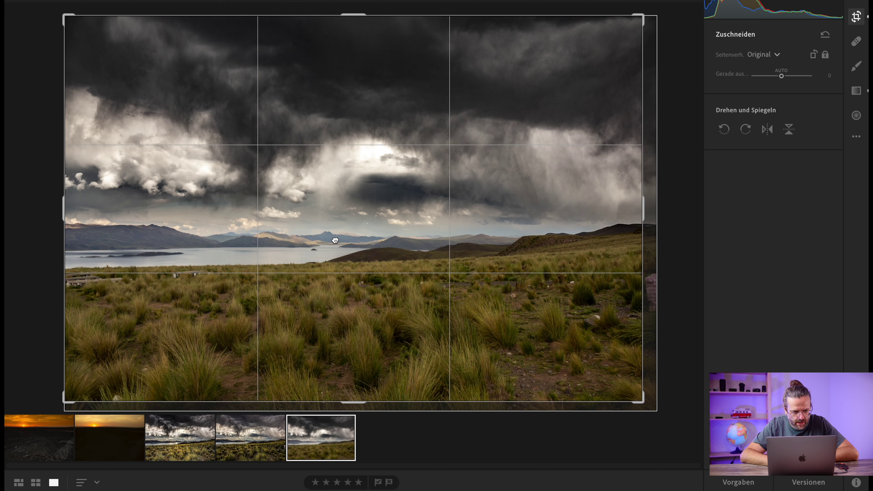
{"action": "left_click", "coordinate": [365, 411]}
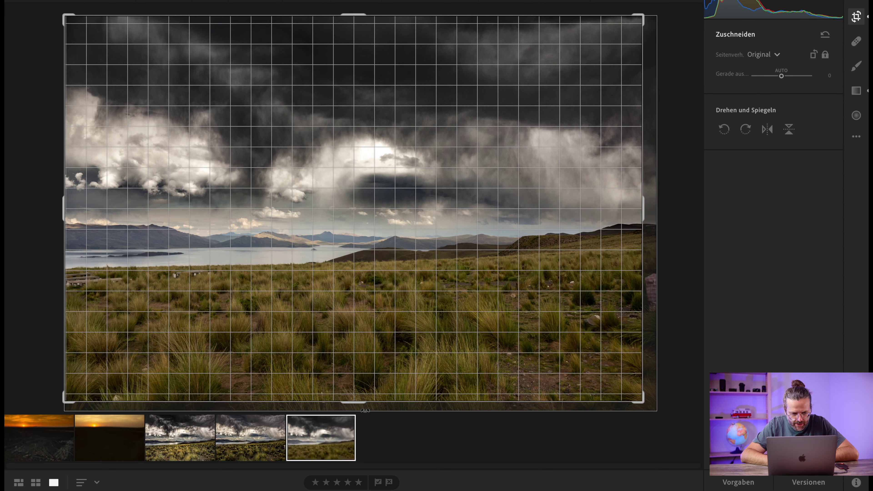
{"action": "left_click_drag", "start_coordinate": [365, 410], "coordinate": [365, 410]}
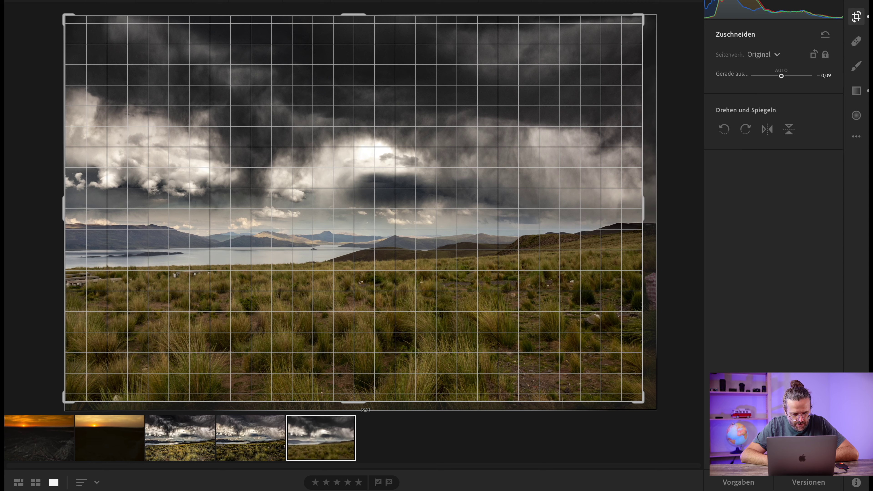
{"action": "left_click_drag", "start_coordinate": [366, 410], "coordinate": [365, 410]}
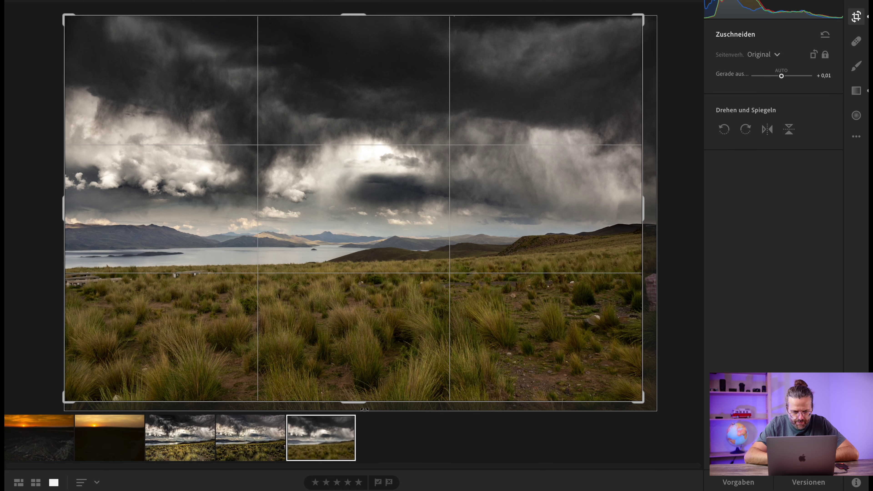
{"action": "key", "text": "Return"}
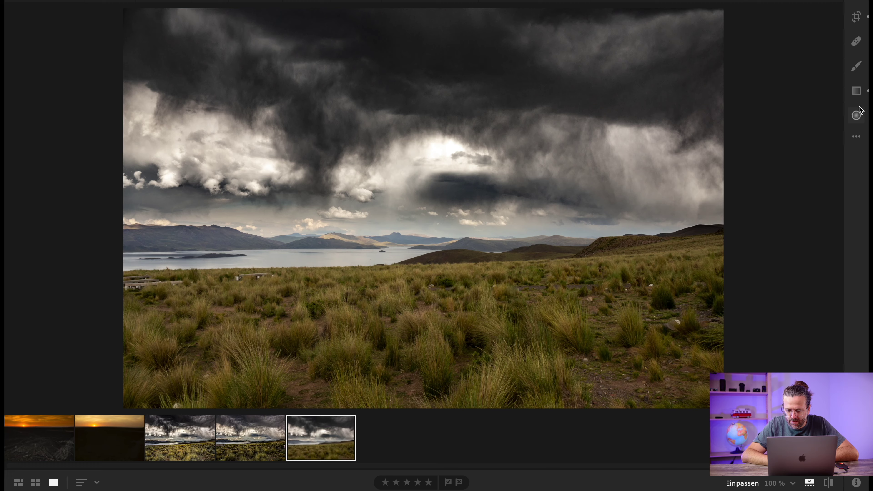
{"action": "left_click", "coordinate": [856, 90]}
Place a tilted gradient from foreground to shoreline with Temperature +10 and Exposure +0.76.
{"action": "left_click_drag", "start_coordinate": [354, 241], "coordinate": [385, 278]}
{"action": "left_click_drag", "start_coordinate": [442, 264], "coordinate": [272, 260]}
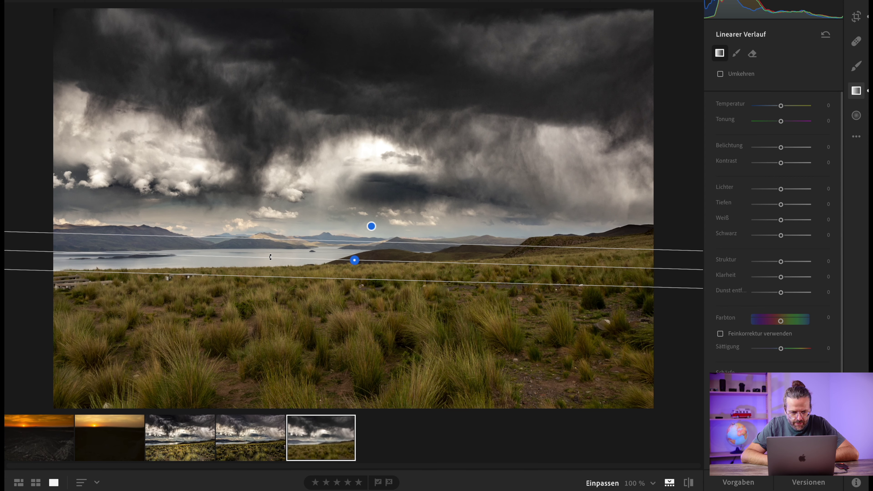
{"action": "left_click_drag", "start_coordinate": [356, 261], "coordinate": [356, 238]}
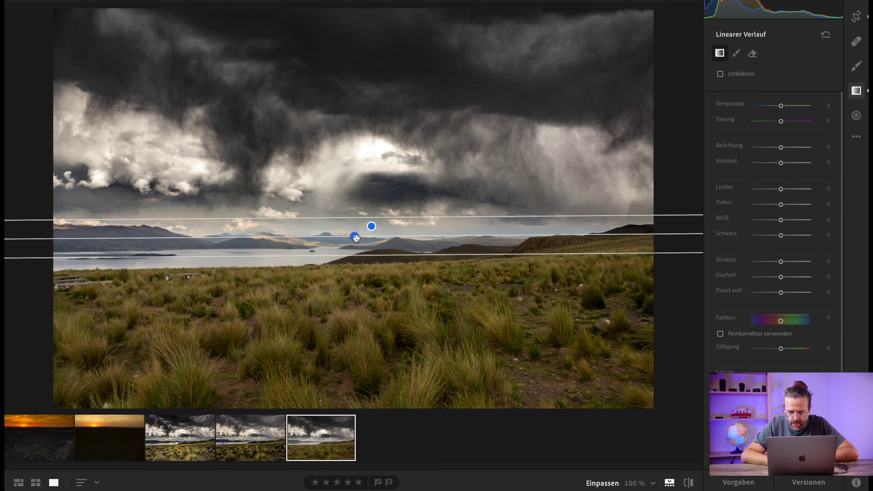
{"action": "left_click_drag", "start_coordinate": [783, 106], "coordinate": [785, 105]}
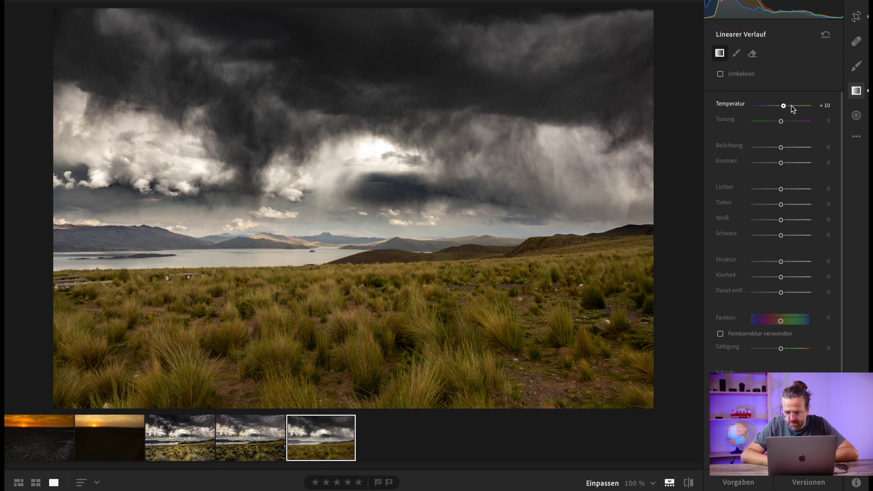
{"action": "left_click_drag", "start_coordinate": [784, 149], "coordinate": [788, 150]}
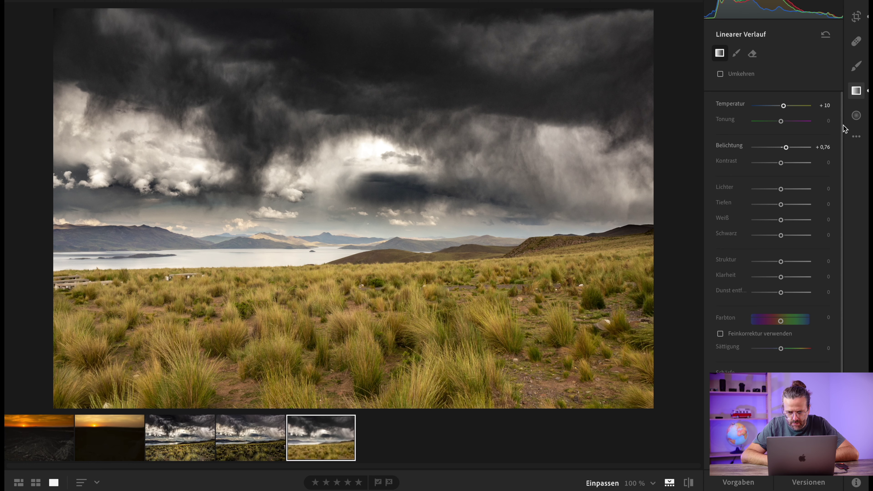
Stretch a flat radial gradient over the lake and mountains with Dehaze +29, Temperature +7.
{"action": "left_click", "coordinate": [858, 118]}
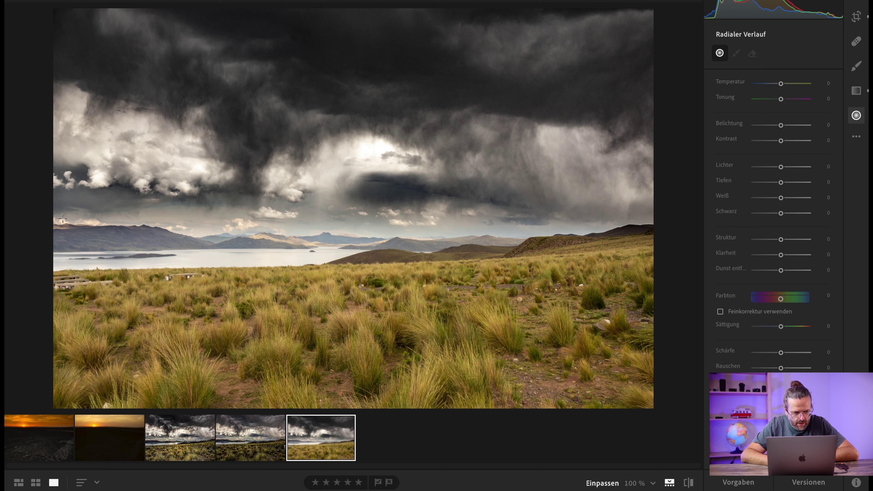
{"action": "left_click_drag", "start_coordinate": [130, 216], "coordinate": [435, 281]}
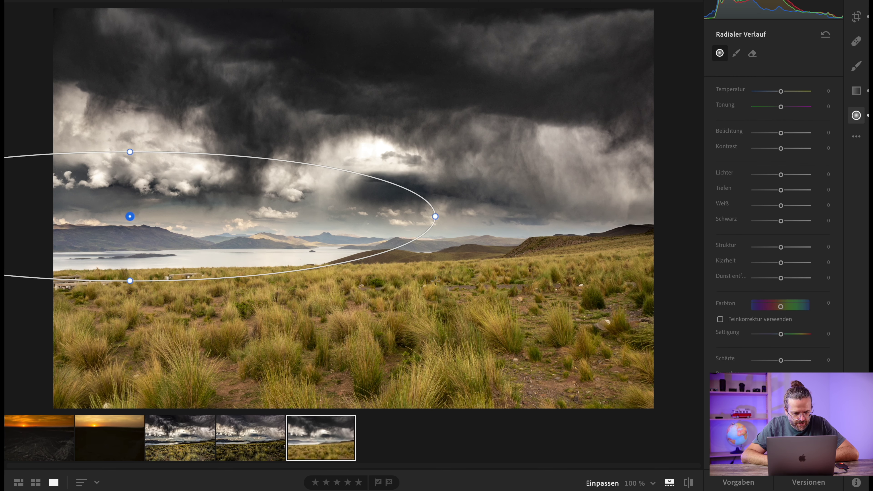
{"action": "left_click_drag", "start_coordinate": [115, 208], "coordinate": [184, 220]}
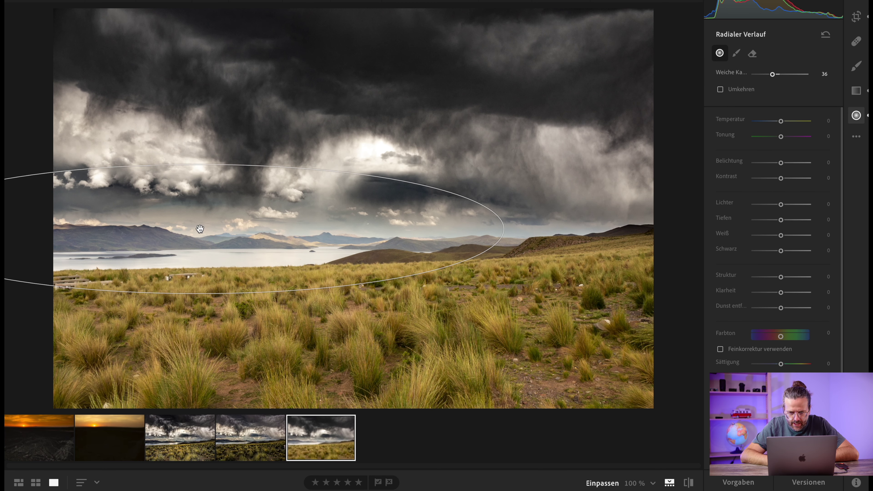
{"action": "left_click_drag", "start_coordinate": [198, 162], "coordinate": [198, 236]}
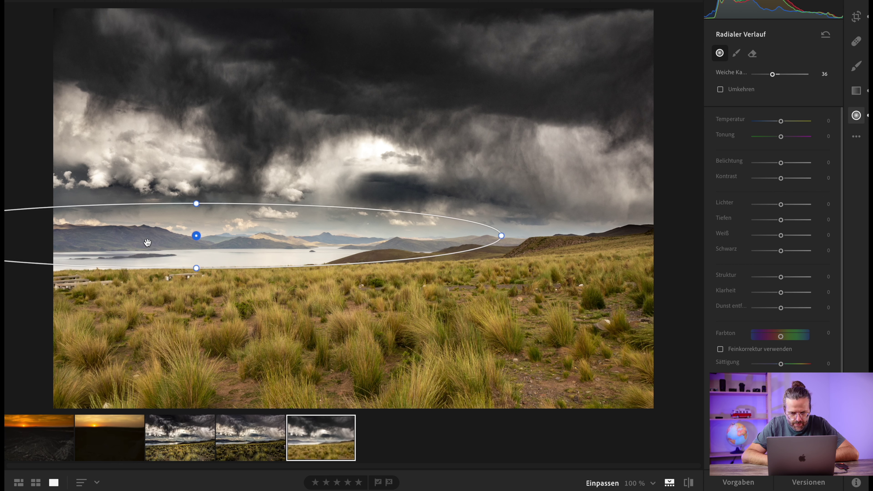
{"action": "left_click_drag", "start_coordinate": [781, 307], "coordinate": [790, 310]}
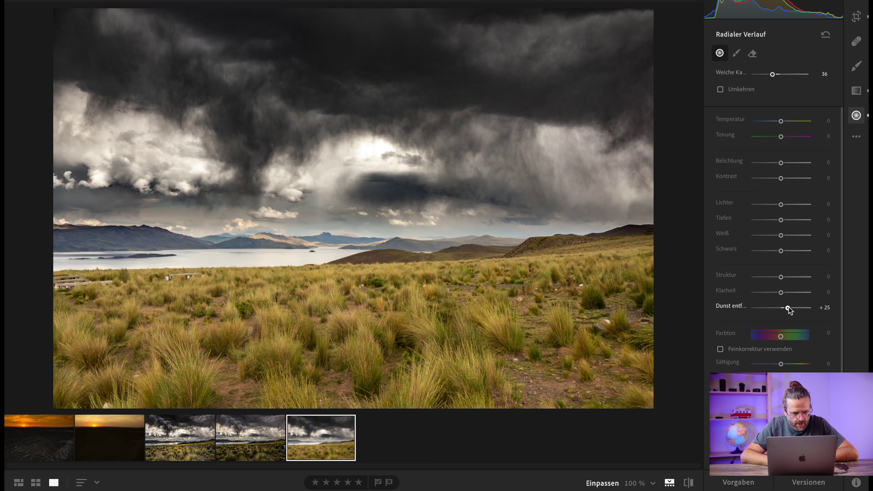
{"action": "left_click_drag", "start_coordinate": [783, 122], "coordinate": [784, 122]}
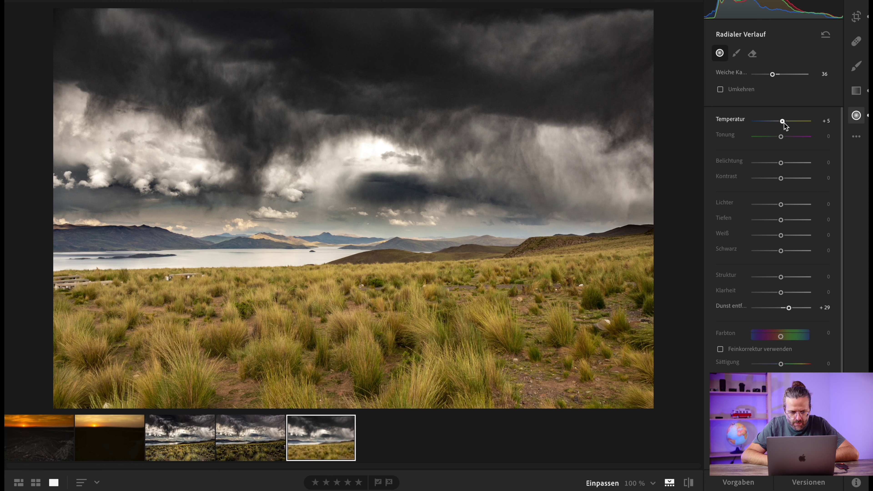
{"action": "mouse_move", "coordinate": [353, 205]}
{"action": "left_click_drag", "start_coordinate": [192, 235], "coordinate": [189, 238]}
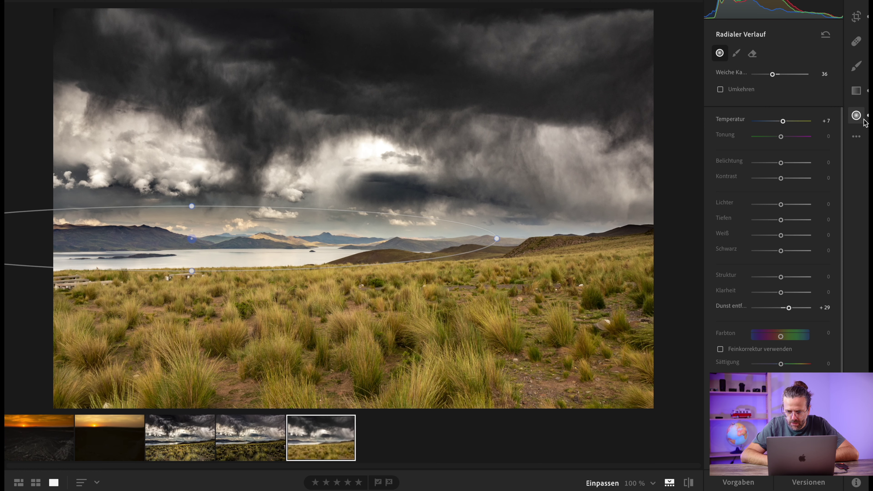
{"action": "left_click", "coordinate": [856, 117]}
Toggle the before/after view with backslash to compare against the original photo.
{"action": "key", "text": "backslash"}
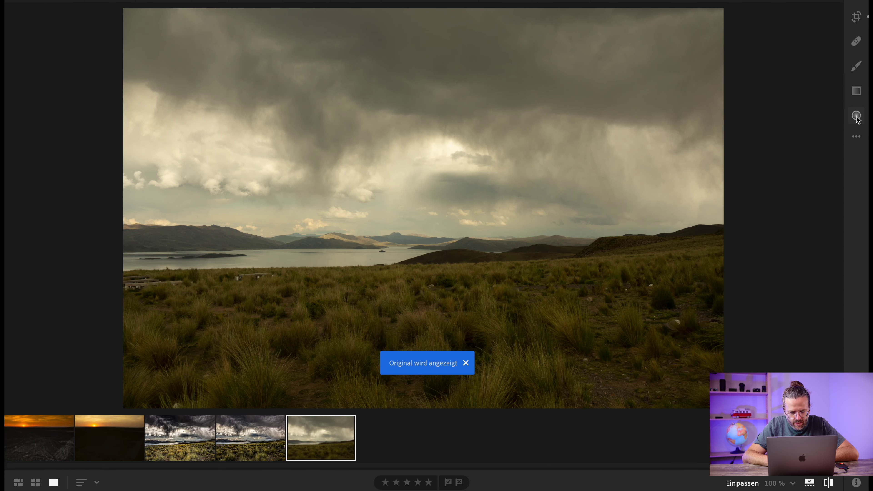
{"action": "key", "text": "backslash"}
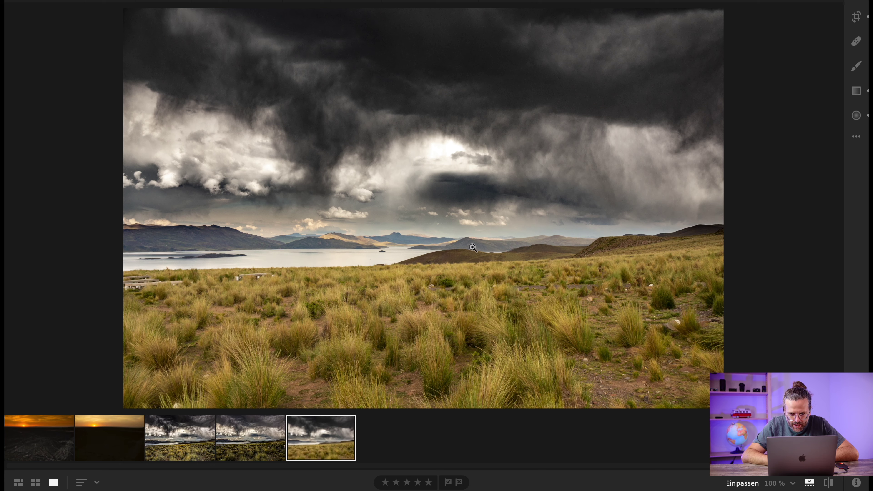
{"action": "left_click", "coordinate": [856, 115]}
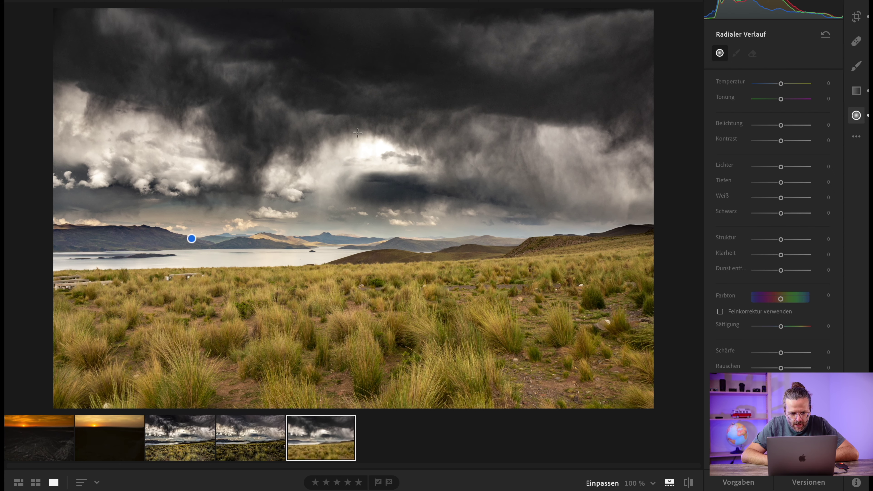
Place a rotated small radial gradient on the cloud gap with Temperature +32, Highlights +29.
{"action": "mouse_move", "coordinate": [340, 147]}
{"action": "left_mouse_down"}
{"action": "mouse_move", "coordinate": [389, 164]}
{"action": "mouse_move", "coordinate": [367, 153]}
{"action": "left_mouse_up"}
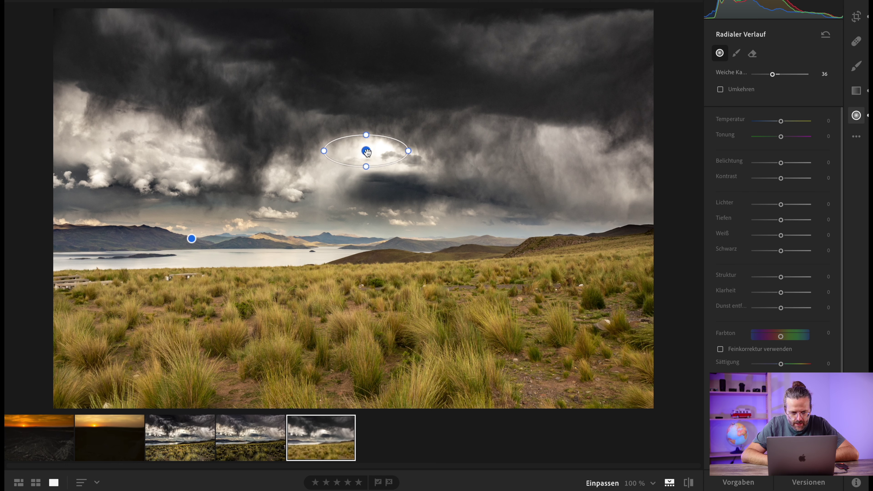
{"action": "left_click_drag", "start_coordinate": [782, 122], "coordinate": [788, 122]}
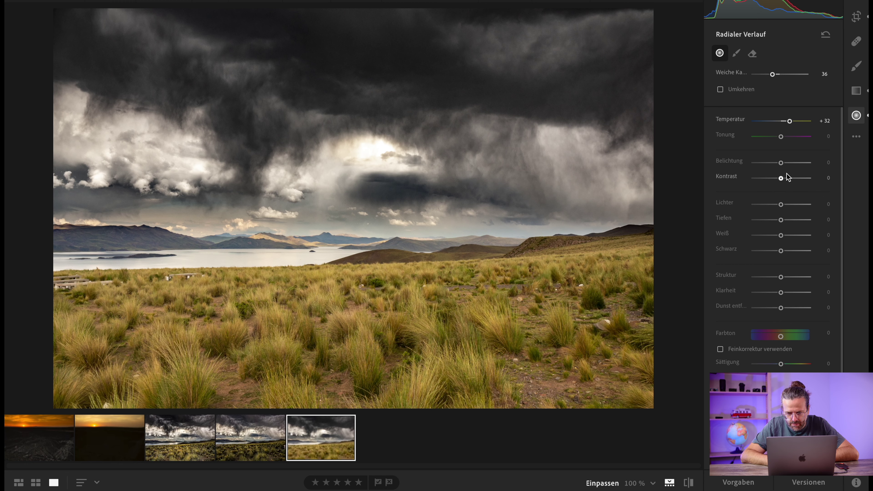
{"action": "left_click_drag", "start_coordinate": [783, 205], "coordinate": [789, 205]}
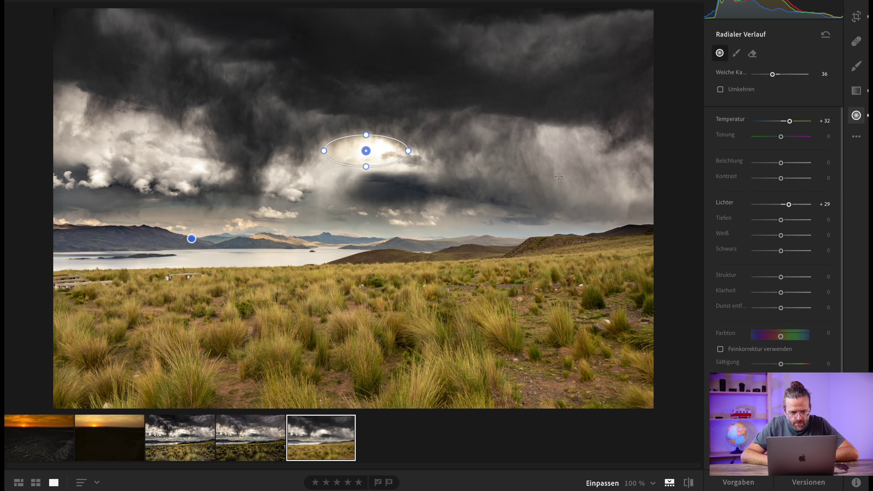
{"action": "mouse_move", "coordinate": [400, 164]}
{"action": "left_mouse_down"}
{"action": "mouse_move", "coordinate": [396, 172]}
{"action": "mouse_move", "coordinate": [369, 155]}
{"action": "left_mouse_up"}
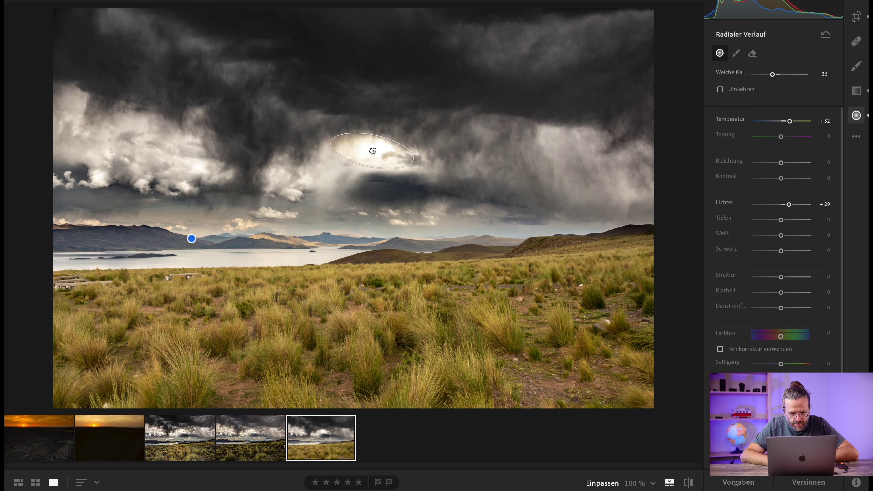
{"action": "right_click", "coordinate": [368, 154]}
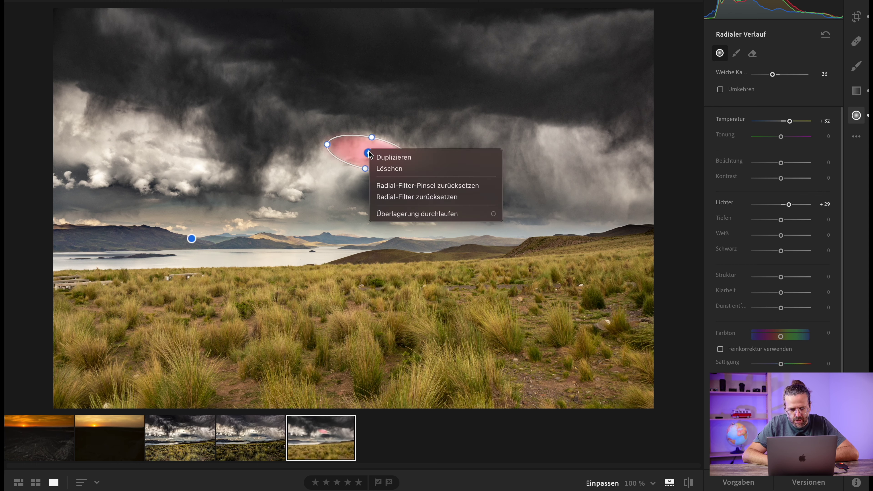
Duplicate the cloud-gap gradient onto the upper-left clouds as a wide oval, Temperature +10, Highlights +70.
{"action": "left_click", "coordinate": [370, 156]}
{"action": "left_click_drag", "start_coordinate": [368, 154], "coordinate": [86, 108]}
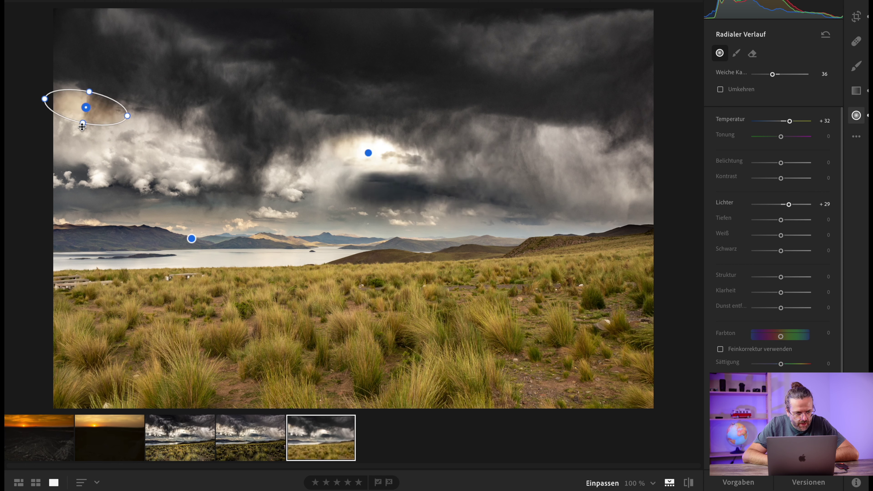
{"action": "left_click_drag", "start_coordinate": [82, 123], "coordinate": [73, 180]}
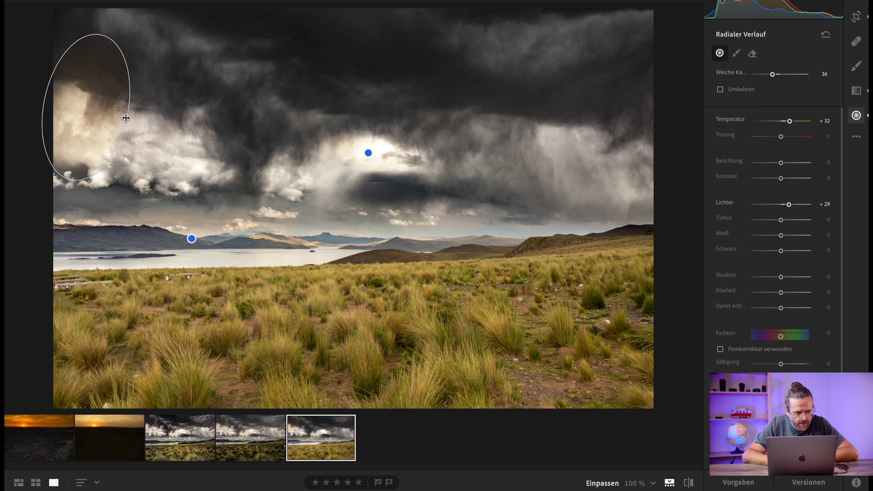
{"action": "left_click_drag", "start_coordinate": [126, 118], "coordinate": [223, 146]}
{"action": "left_click_drag", "start_coordinate": [86, 145], "coordinate": [106, 140]}
{"action": "left_click_drag", "start_coordinate": [92, 208], "coordinate": [99, 176]}
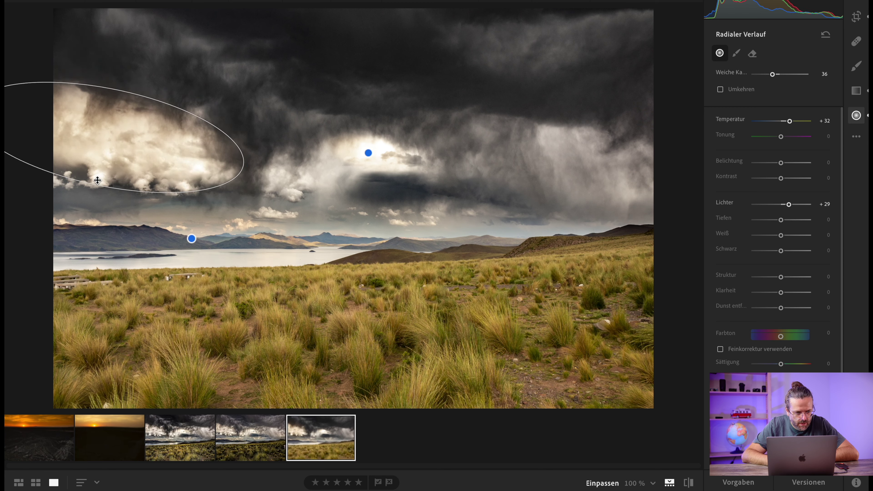
{"action": "left_click_drag", "start_coordinate": [106, 138], "coordinate": [103, 148]}
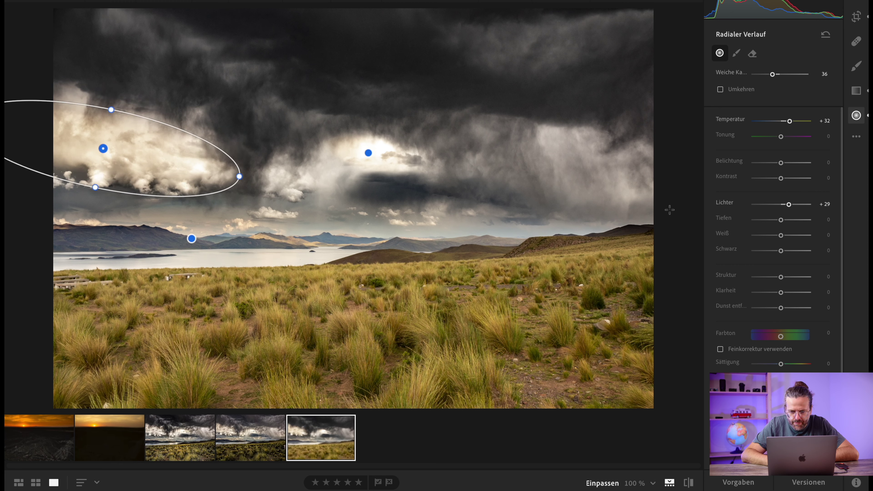
{"action": "left_click_drag", "start_coordinate": [789, 121], "coordinate": [783, 121]}
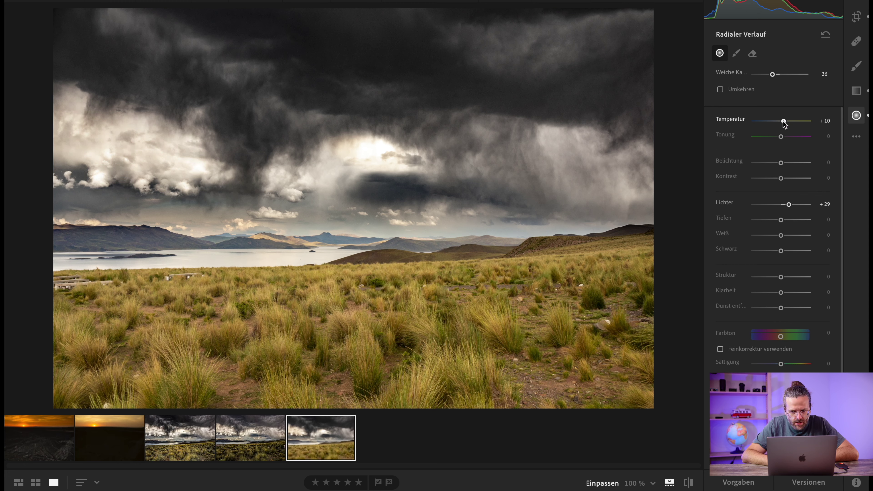
{"action": "left_click_drag", "start_coordinate": [790, 205], "coordinate": [799, 203]}
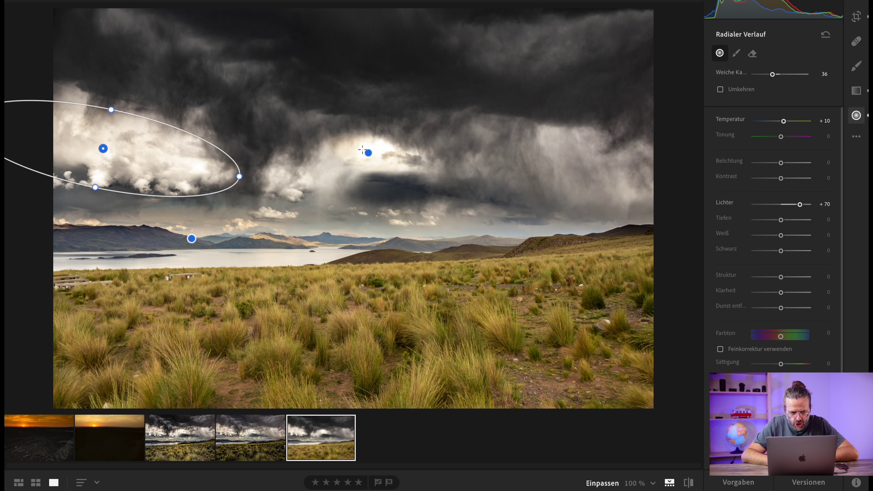
{"action": "left_click", "coordinate": [368, 154]}
Copy the centre gradient onto the lake as a small ellipse with Temperature +13, Highlights +54.
{"action": "right_click", "coordinate": [368, 154]}
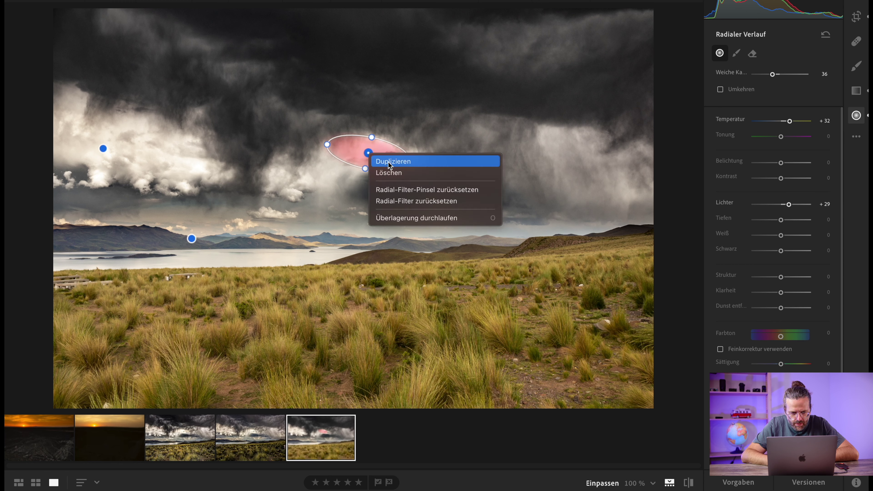
{"action": "left_click", "coordinate": [376, 159]}
{"action": "left_click_drag", "start_coordinate": [358, 155], "coordinate": [291, 255]}
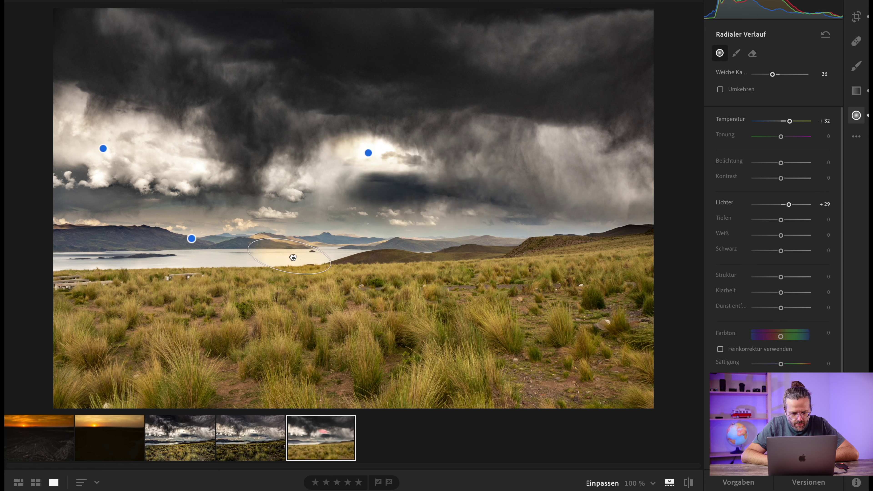
{"action": "mouse_move", "coordinate": [332, 262]}
{"action": "left_mouse_down"}
{"action": "mouse_move", "coordinate": [311, 251]}
{"action": "mouse_move", "coordinate": [291, 276]}
{"action": "mouse_move", "coordinate": [284, 268]}
{"action": "left_mouse_up"}
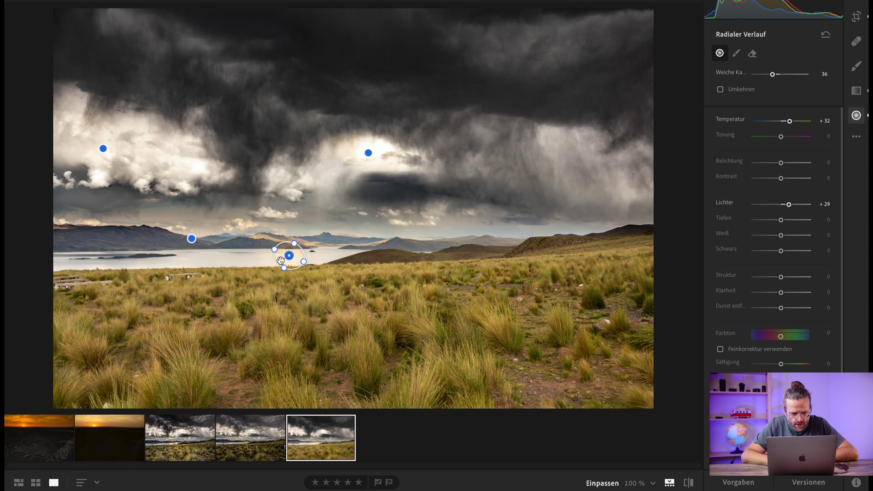
{"action": "left_click_drag", "start_coordinate": [275, 251], "coordinate": [291, 258]}
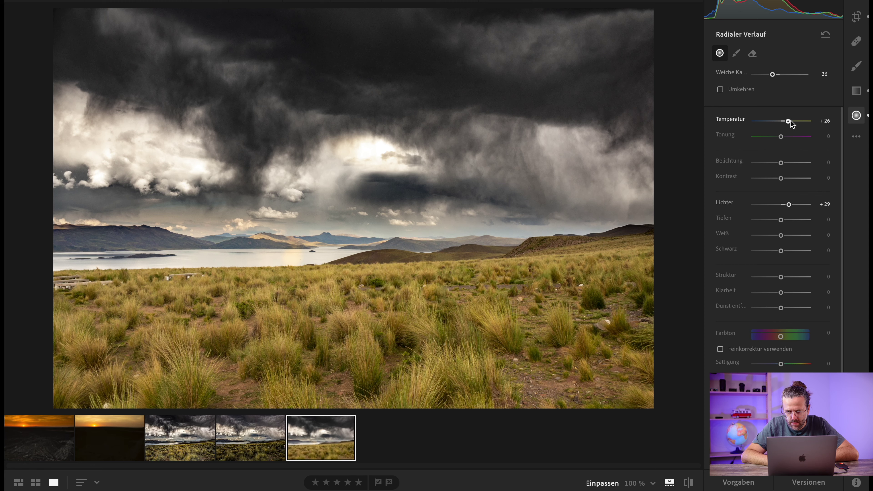
{"action": "left_click_drag", "start_coordinate": [790, 204], "coordinate": [795, 205]}
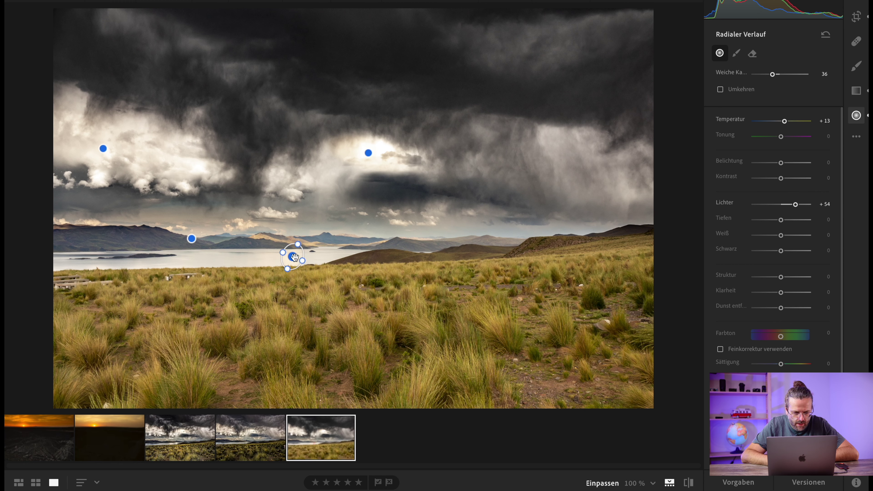
Add a second, narrower copy of the lake gradient slightly to the right.
{"action": "right_click", "coordinate": [295, 256]}
{"action": "left_click", "coordinate": [299, 262]}
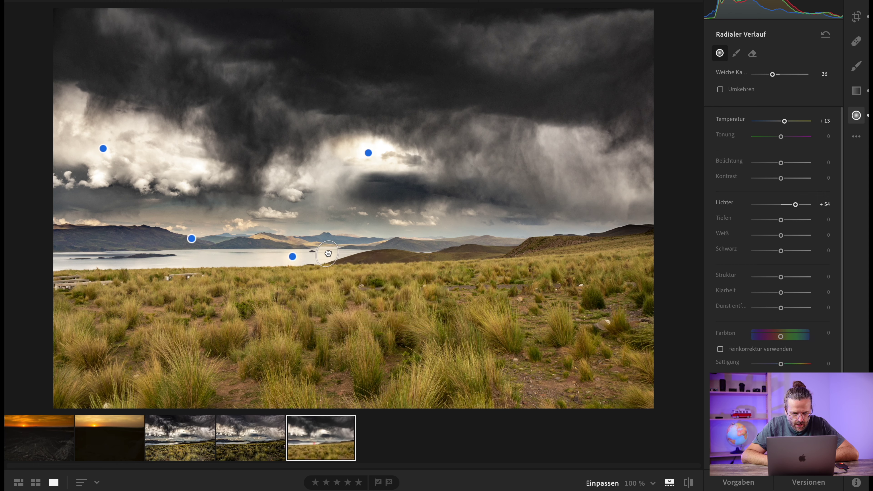
{"action": "left_click", "coordinate": [325, 254]}
{"action": "left_click_drag", "start_coordinate": [314, 252], "coordinate": [320, 251]}
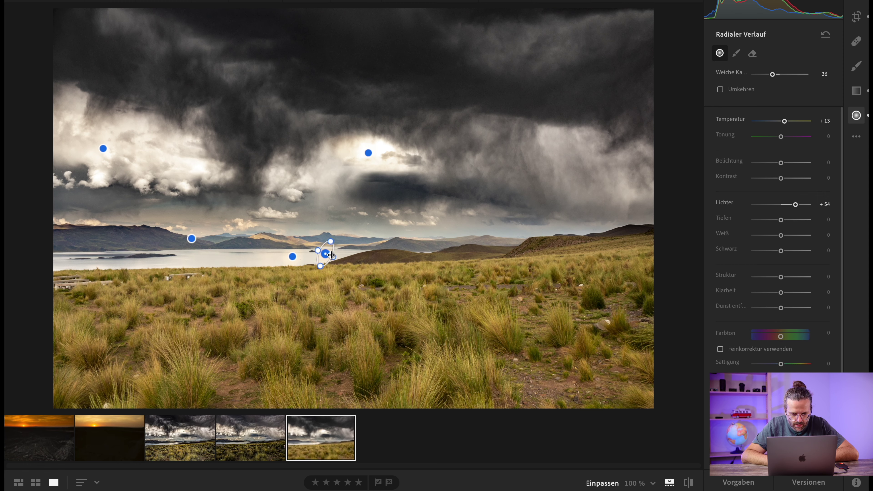
{"action": "left_click", "coordinate": [857, 117]}
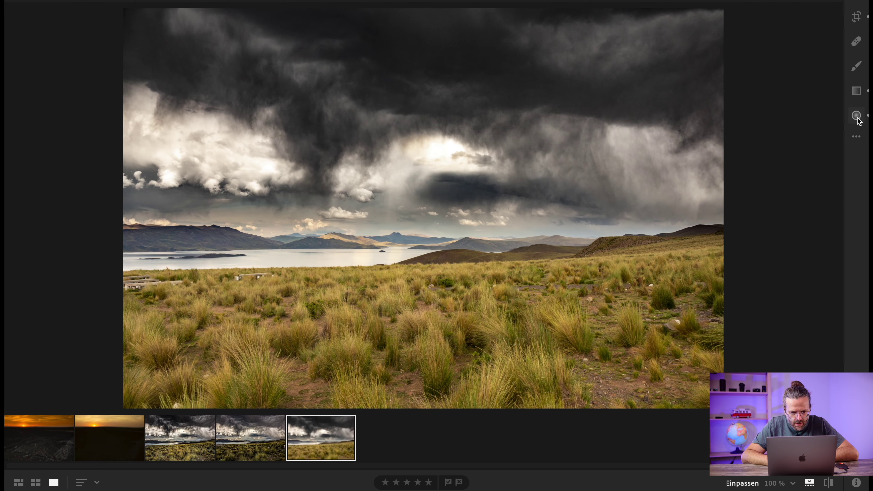
Lower the grassland linear gradient's Exposure to +0.04, keeping Temperature +10.
{"action": "left_click", "coordinate": [856, 91]}
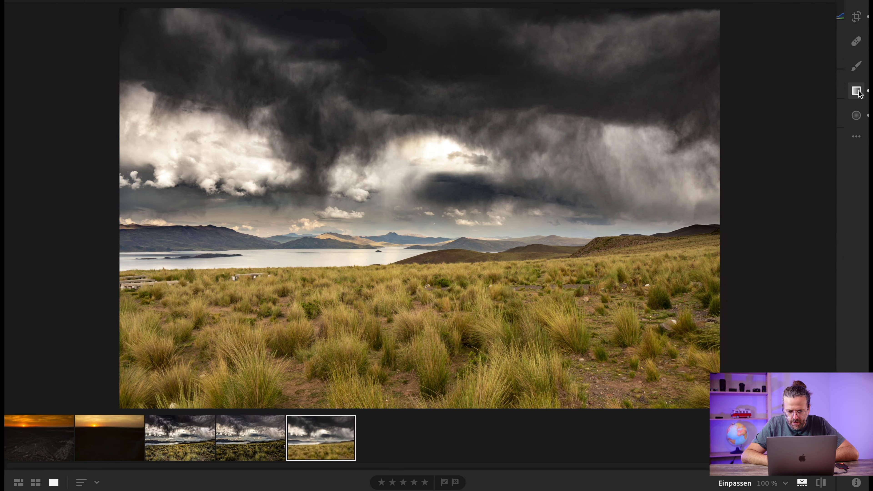
{"action": "left_click", "coordinate": [354, 237]}
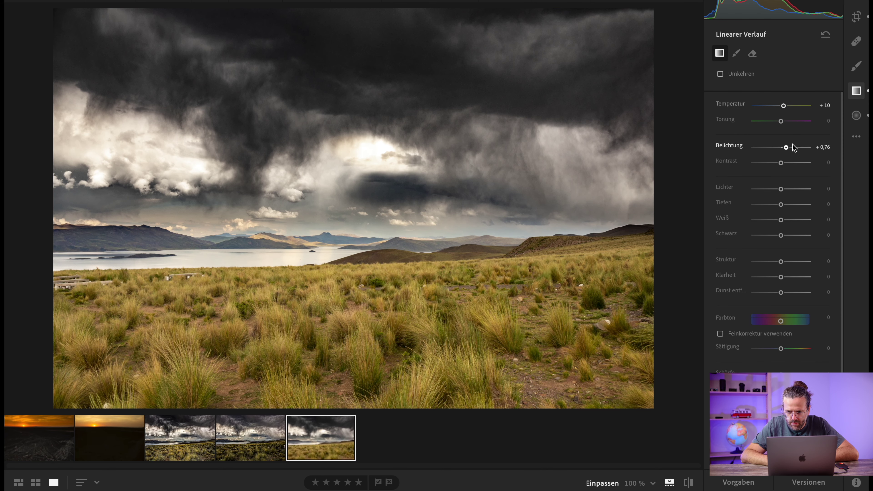
{"action": "left_click_drag", "start_coordinate": [787, 147], "coordinate": [781, 147]}
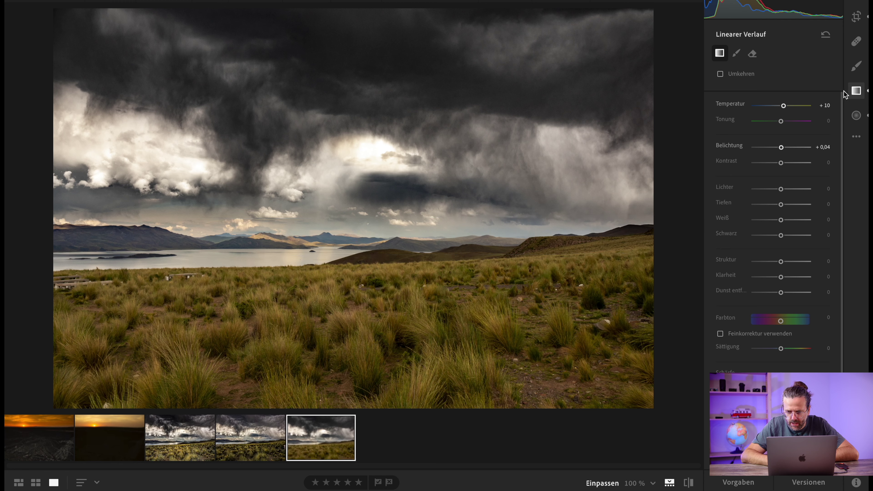
{"action": "left_click", "coordinate": [856, 116]}
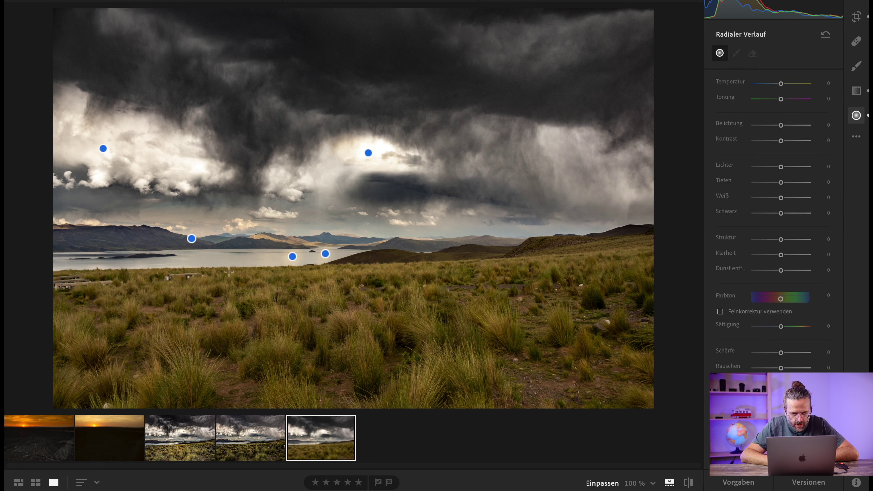
Duplicate the lake radial gradient, shift the copy left along the water, and set its Highlights to +95.
{"action": "left_click", "coordinate": [293, 256]}
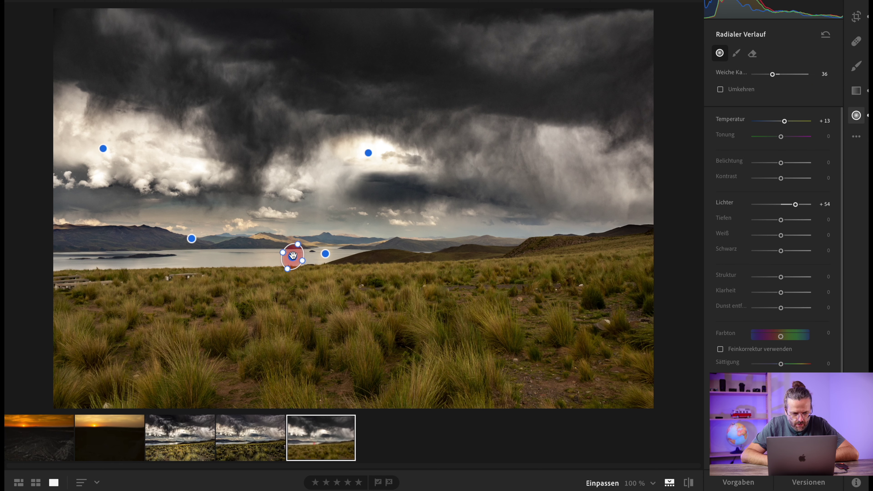
{"action": "right_click", "coordinate": [292, 257]}
{"action": "left_click", "coordinate": [317, 262]}
{"action": "left_click_drag", "start_coordinate": [292, 257], "coordinate": [267, 256]}
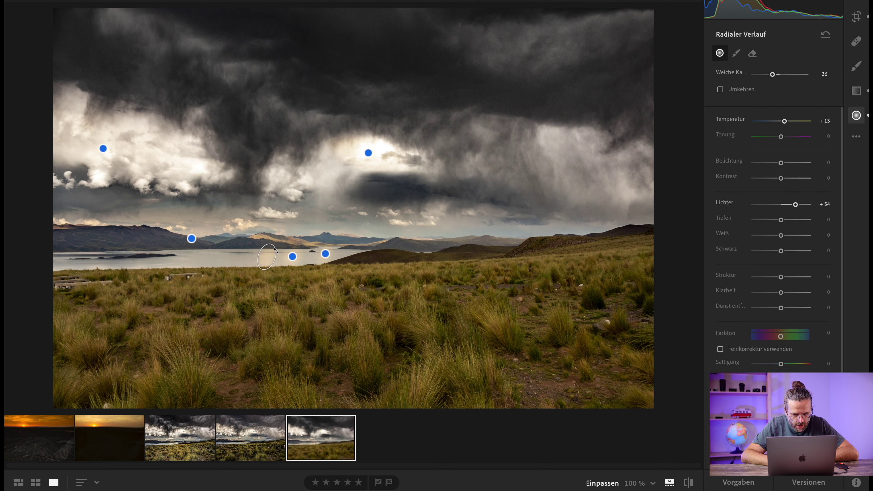
{"action": "scroll", "coordinate": [276, 249], "scroll_direction": "up", "scroll_amount": 2}
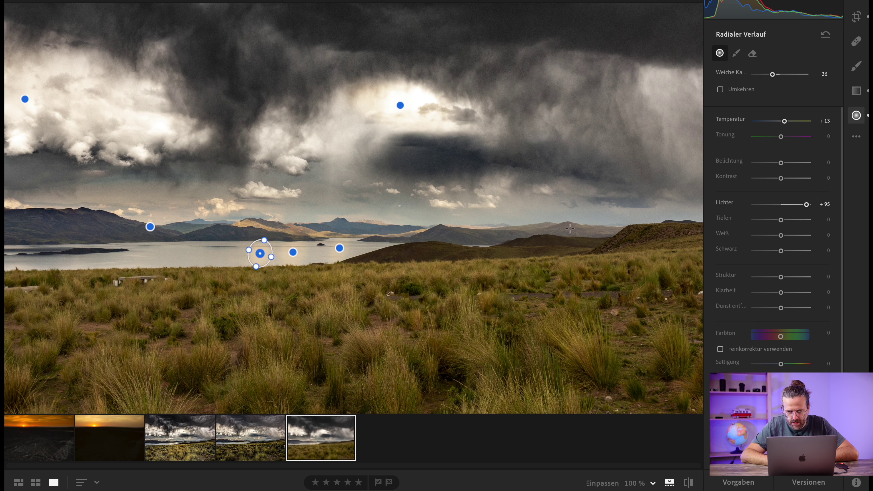
{"action": "key", "text": "e"}
{"action": "left_click", "coordinate": [534, 310]}
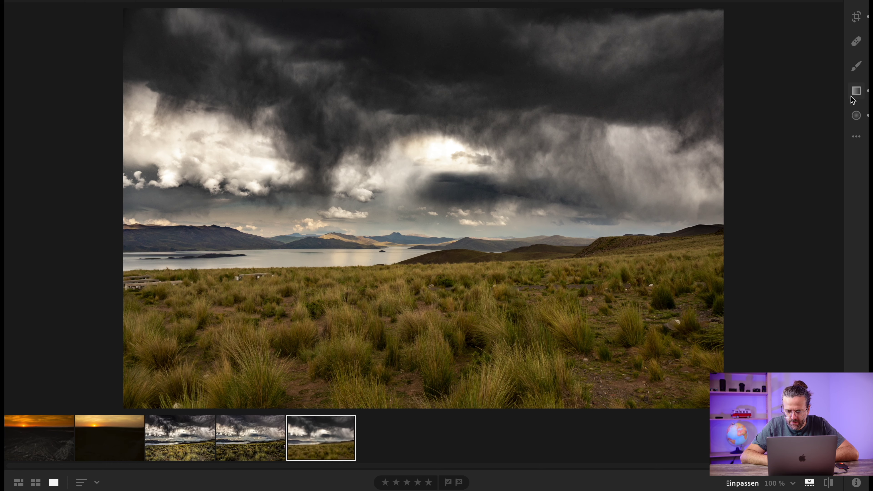
Delete the copied lake radial gradient.
{"action": "left_click", "coordinate": [856, 116]}
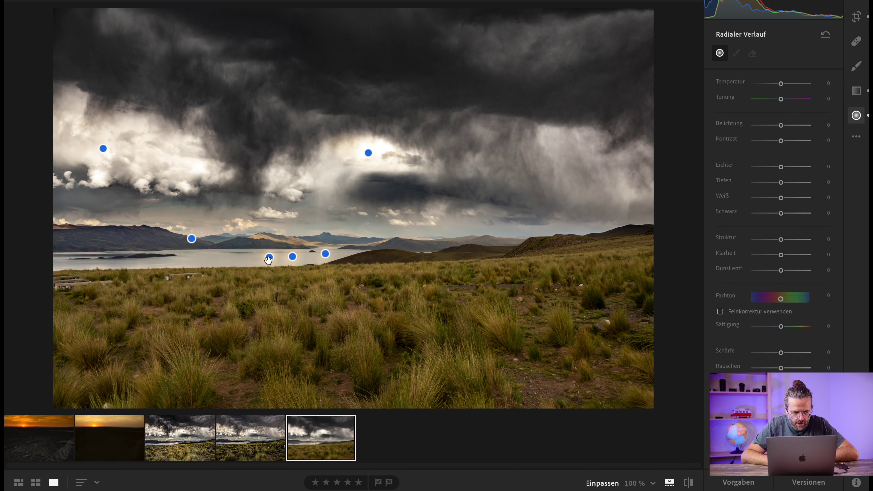
{"action": "right_click", "coordinate": [270, 257]}
{"action": "left_click", "coordinate": [291, 275]}
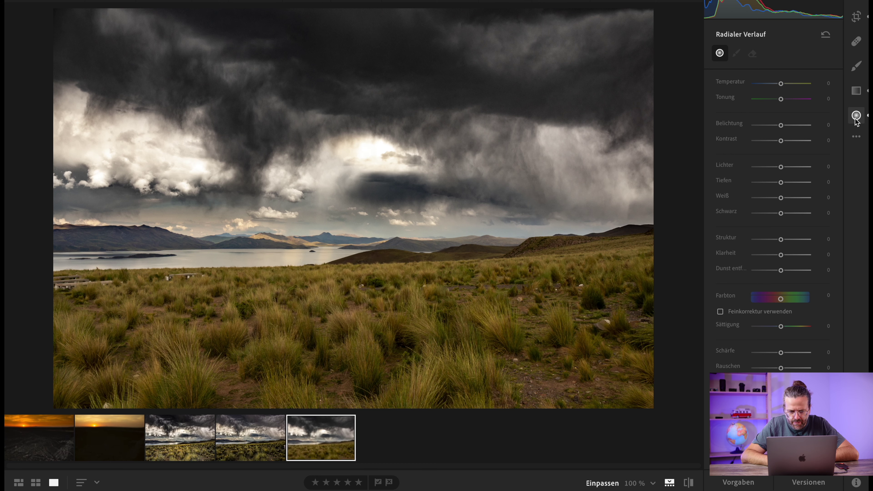
{"action": "left_click", "coordinate": [856, 117]}
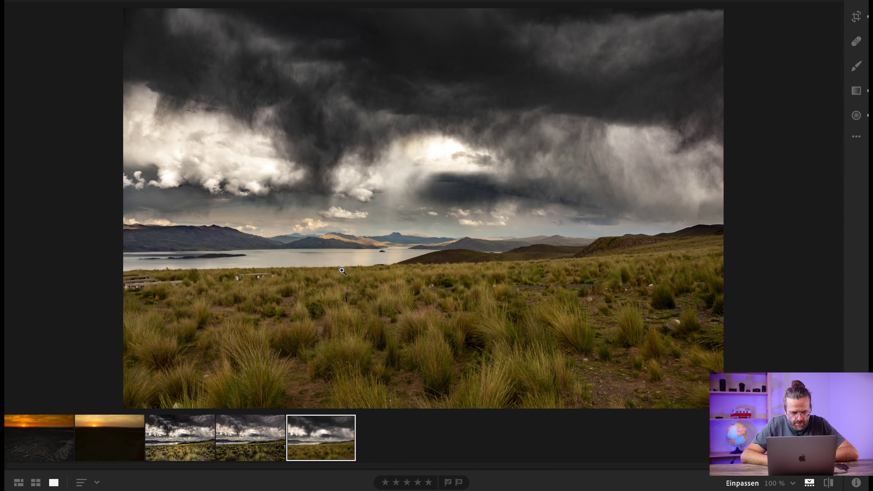
Inspect the grass at 100%, then draw a new radial gradient over the lake and foreground grass.
{"action": "left_click", "coordinate": [439, 302]}
{"action": "left_click", "coordinate": [382, 291]}
{"action": "left_click", "coordinate": [856, 115]}
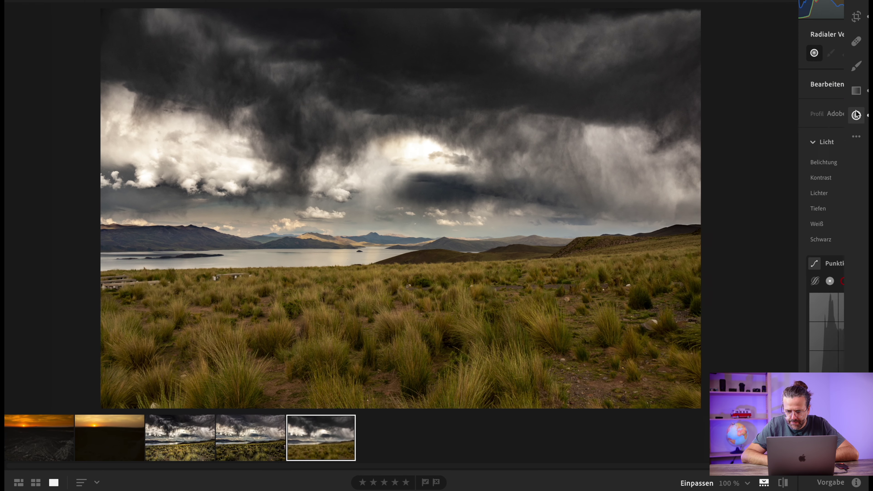
{"action": "left_click_drag", "start_coordinate": [233, 277], "coordinate": [403, 381]}
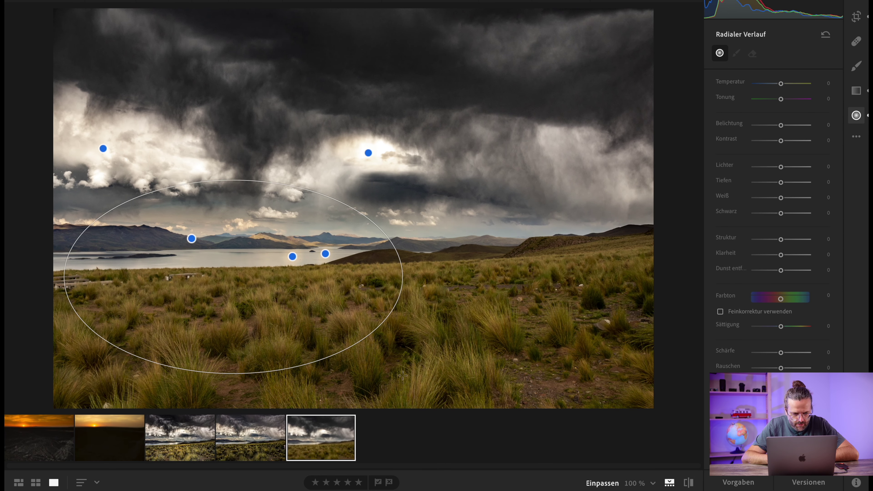
Move, widen and tilt the new radial ellipse so it sweeps across the foreground grass.
{"action": "left_click_drag", "start_coordinate": [234, 277], "coordinate": [325, 357]}
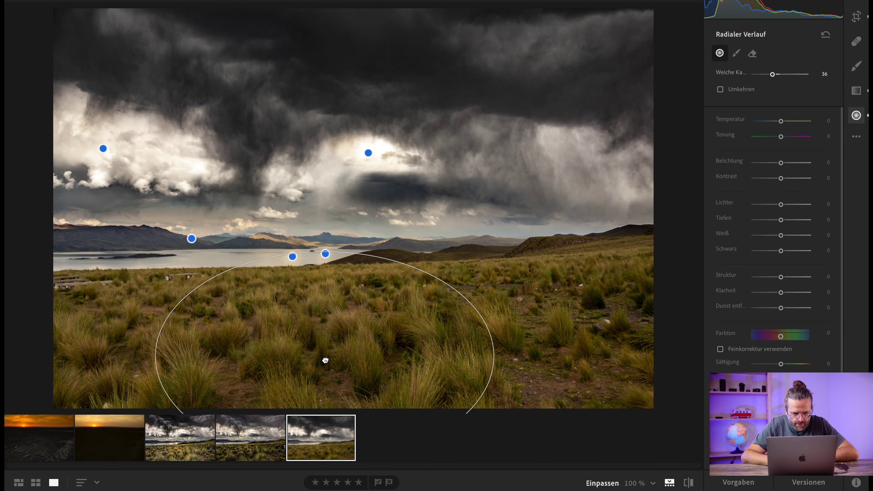
{"action": "left_click_drag", "start_coordinate": [496, 358], "coordinate": [548, 357]}
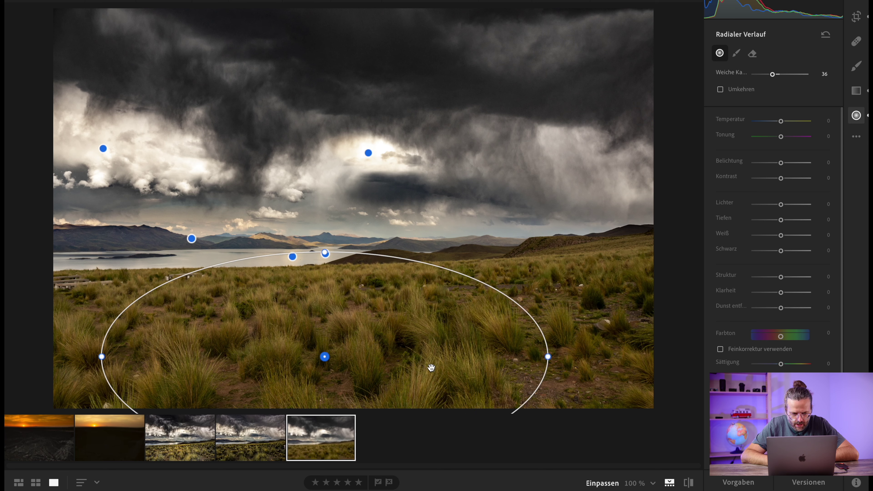
{"action": "left_click_drag", "start_coordinate": [320, 363], "coordinate": [323, 375]}
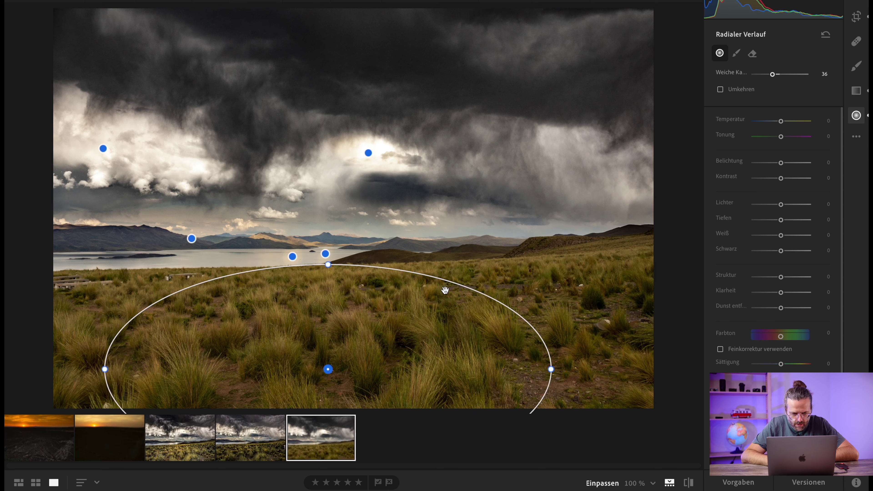
{"action": "left_click_drag", "start_coordinate": [450, 283], "coordinate": [476, 386]}
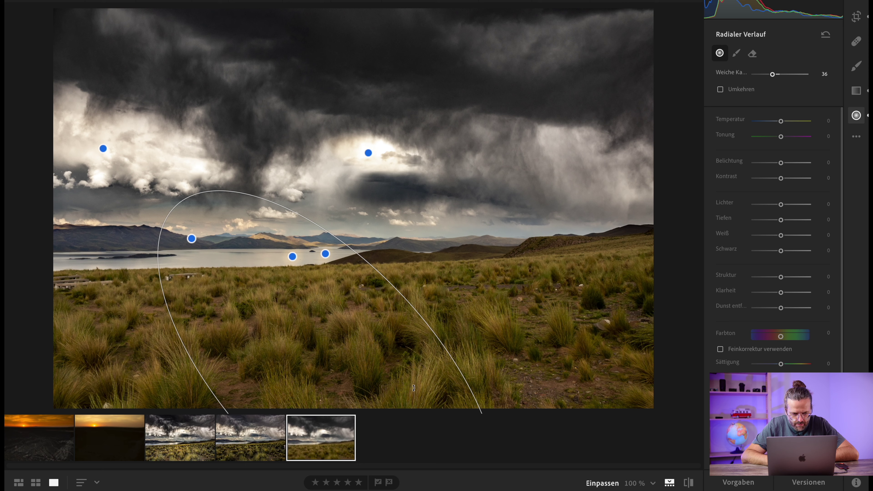
{"action": "left_click_drag", "start_coordinate": [327, 364], "coordinate": [378, 418]}
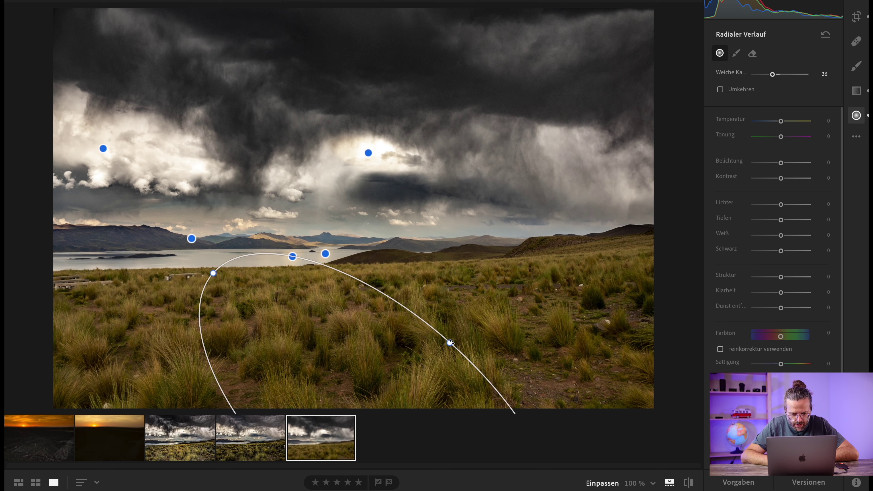
{"action": "left_click_drag", "start_coordinate": [449, 342], "coordinate": [430, 364]}
{"action": "left_click_drag", "start_coordinate": [355, 380], "coordinate": [326, 393]}
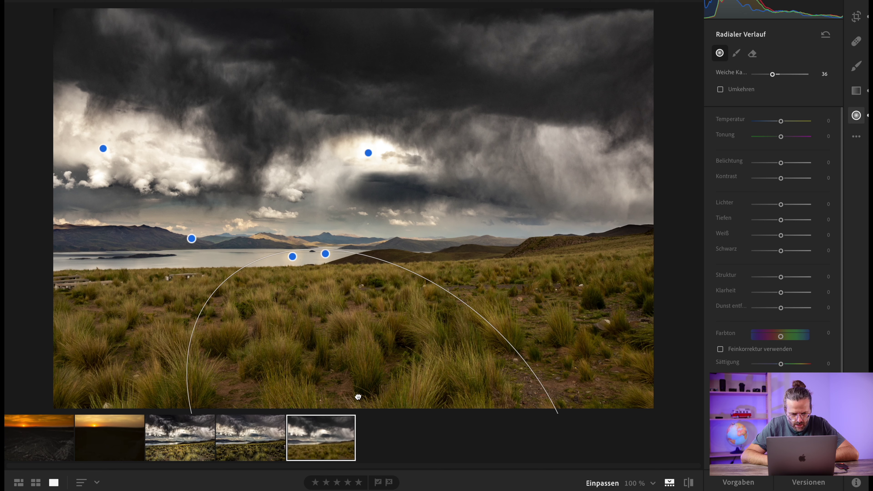
Set the grass gradient's Exposure to about +1.12 and Temperature to +9.
{"action": "left_click_drag", "start_coordinate": [781, 162], "coordinate": [789, 163]}
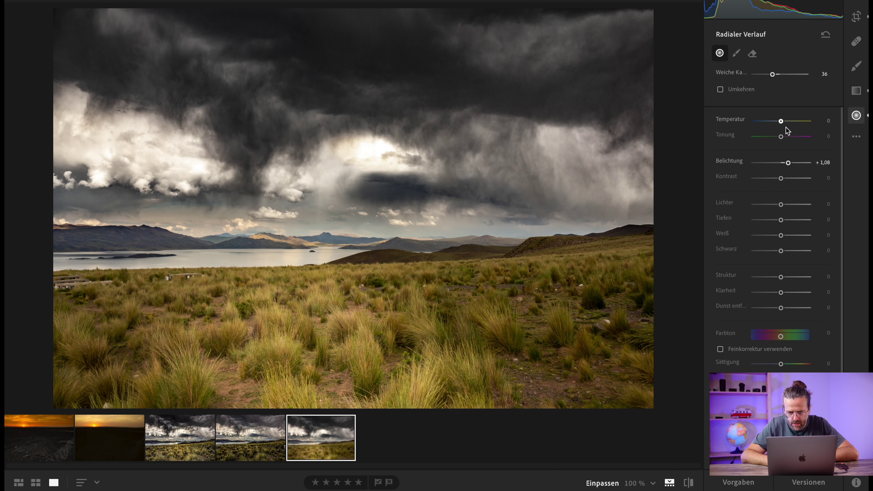
{"action": "left_click_drag", "start_coordinate": [781, 123], "coordinate": [784, 122]}
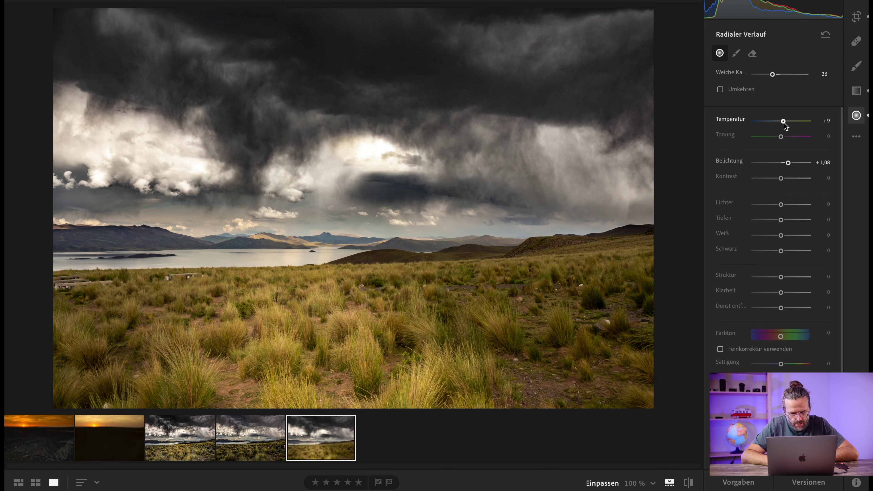
{"action": "left_click_drag", "start_coordinate": [789, 164], "coordinate": [790, 165]}
{"action": "mouse_move", "coordinate": [164, 351]}
{"action": "key", "text": "r"}
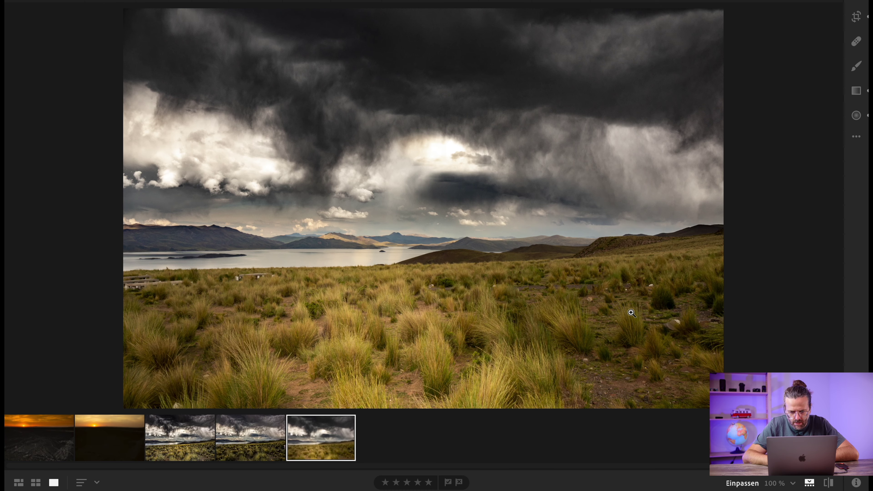
Zoom to 100% and heal out the rock in the grass with a size-6 healing brush.
{"action": "left_click", "coordinate": [677, 326]}
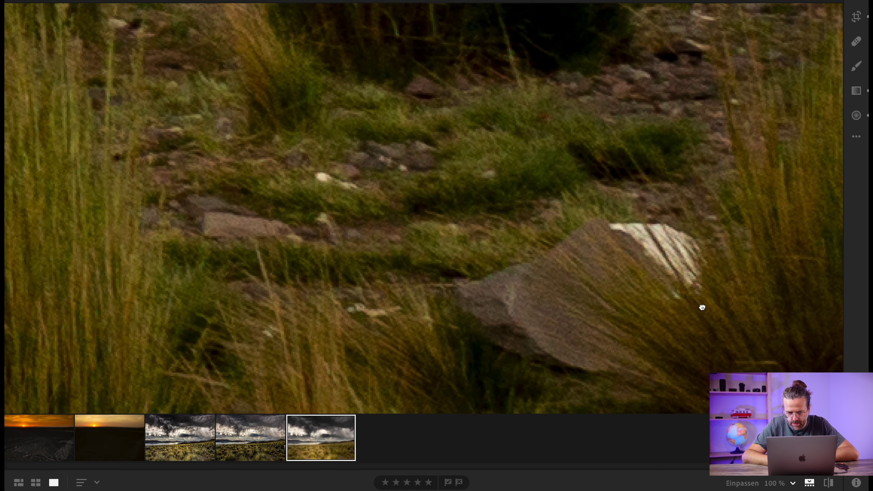
{"action": "scroll", "coordinate": [503, 175], "scroll_direction": "down", "scroll_amount": 3}
{"action": "scroll", "coordinate": [503, 176], "scroll_direction": "down", "scroll_amount": 2}
{"action": "scroll", "coordinate": [503, 176], "scroll_direction": "down", "scroll_amount": 2}
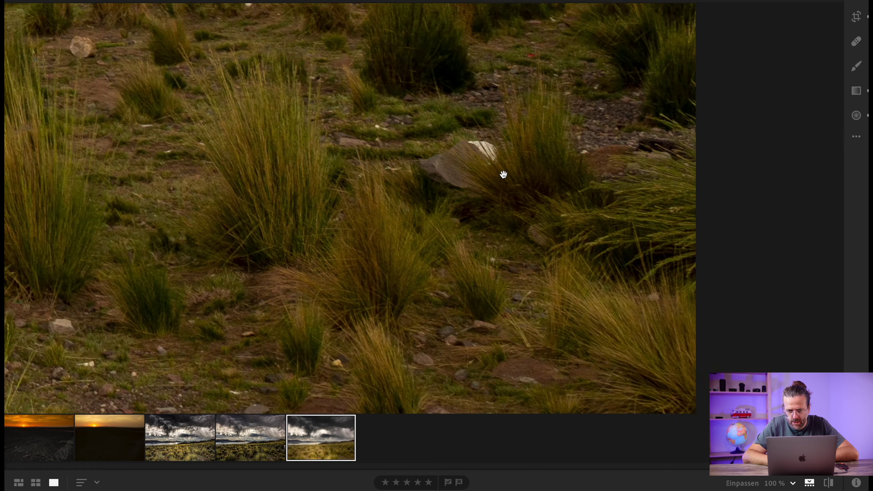
{"action": "left_click", "coordinate": [857, 41]}
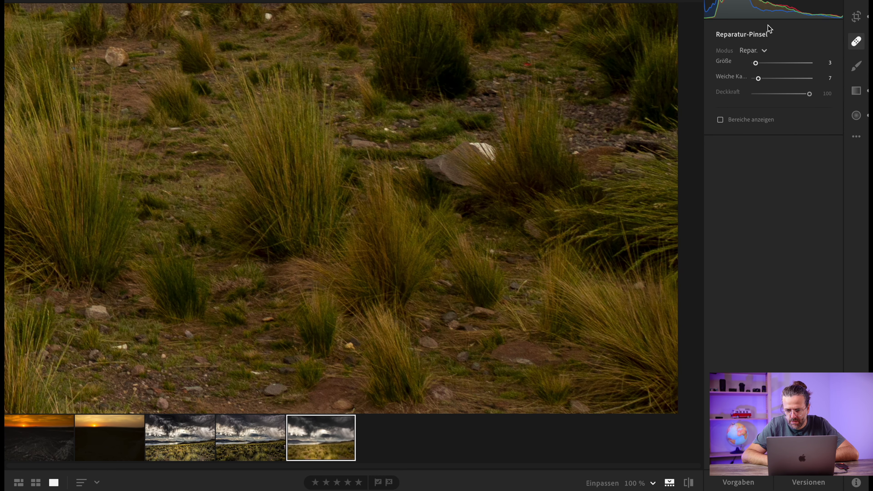
{"action": "left_click_drag", "start_coordinate": [756, 63], "coordinate": [758, 63]}
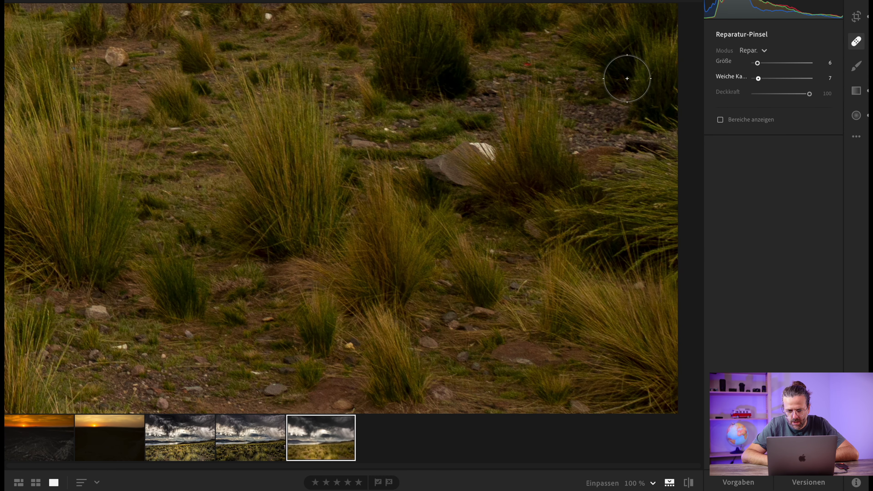
{"action": "left_click_drag", "start_coordinate": [481, 152], "coordinate": [445, 165]}
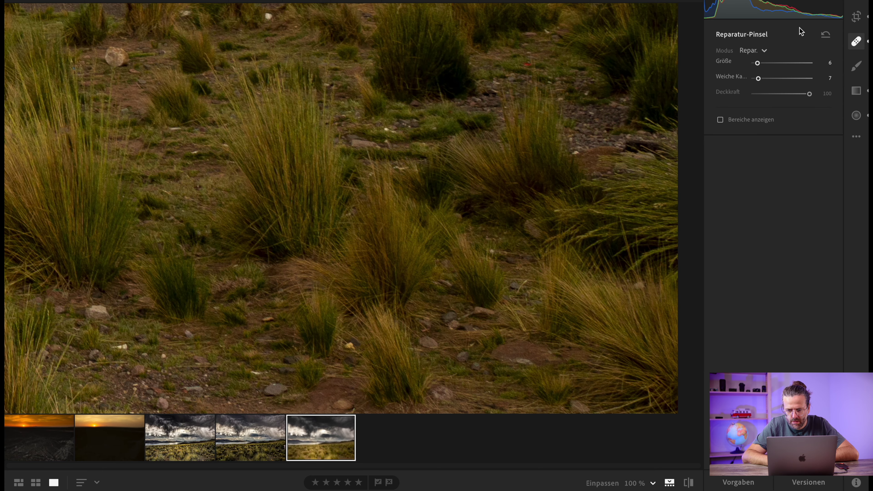
Heal the remaining grass spots and a small stone with a size-2 brush, then fit the photo.
{"action": "scroll", "coordinate": [544, 76], "scroll_direction": "down", "scroll_amount": 3}
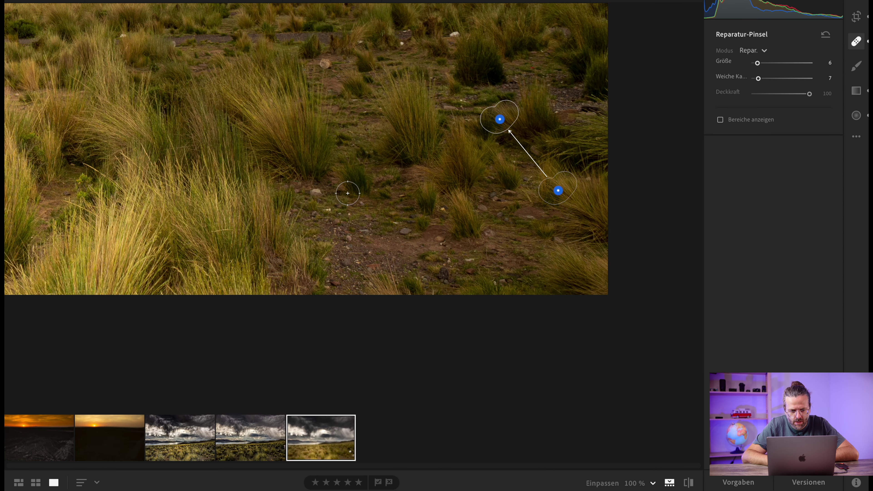
{"action": "left_click", "coordinate": [319, 197]}
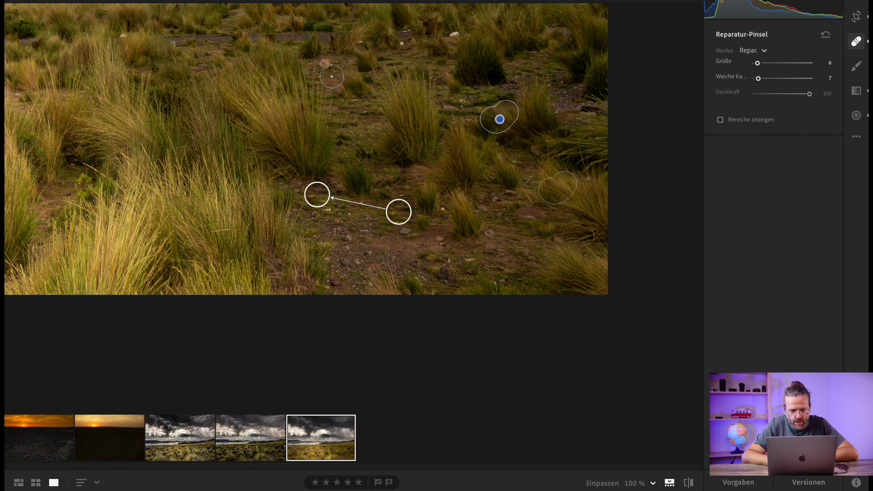
{"action": "left_click", "coordinate": [324, 61]}
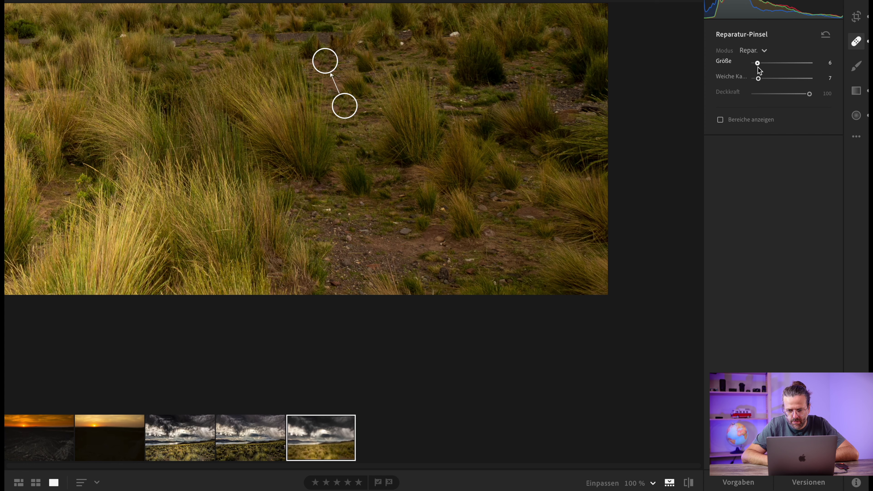
{"action": "left_click_drag", "start_coordinate": [758, 63], "coordinate": [755, 63]}
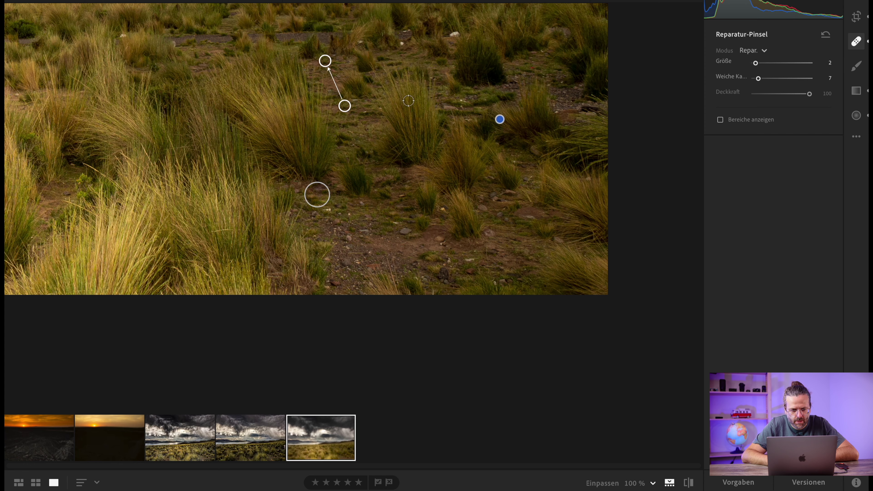
{"action": "left_click_drag", "start_coordinate": [455, 34], "coordinate": [465, 30]}
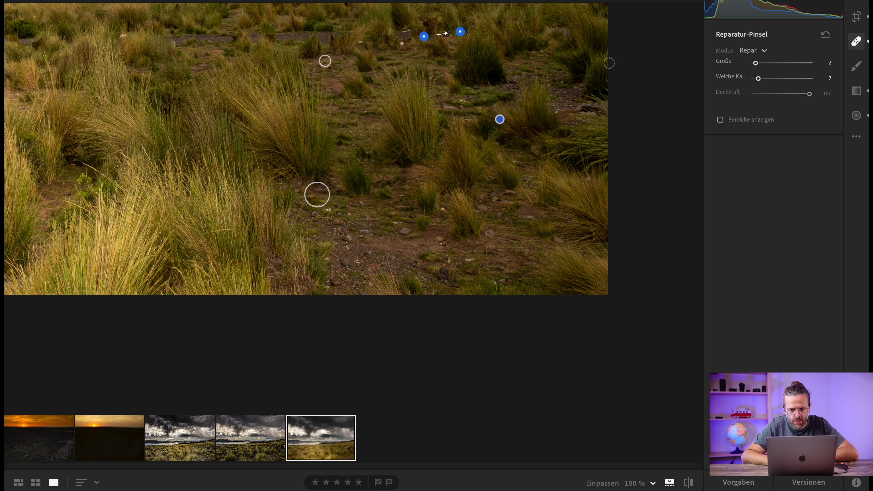
{"action": "key", "text": "e"}
{"action": "left_click", "coordinate": [469, 185]}
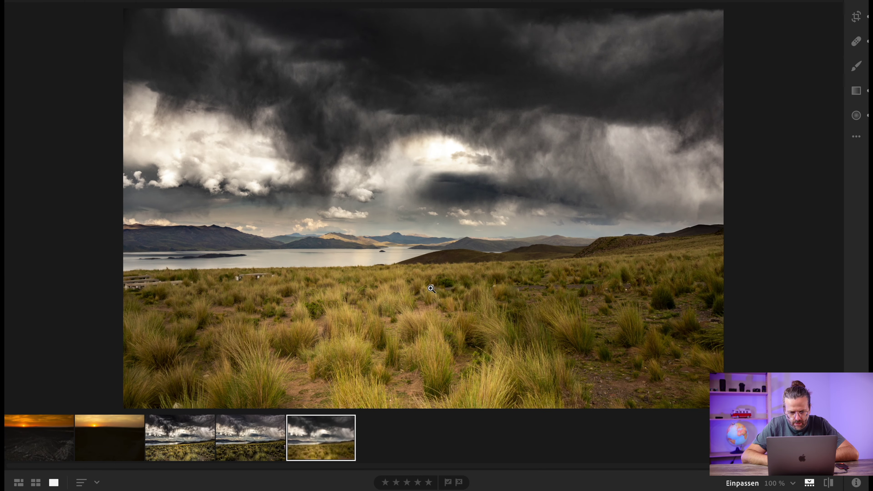
Heal away the white rocks in the foreground grass at 100% zoom.
{"action": "left_click", "coordinate": [431, 288]}
{"action": "left_click", "coordinate": [856, 41]}
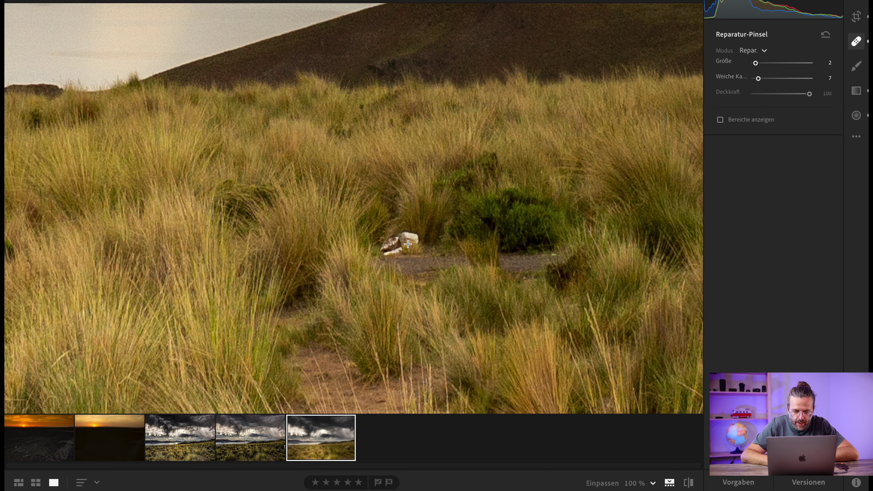
{"action": "left_click_drag", "start_coordinate": [398, 248], "coordinate": [409, 245]}
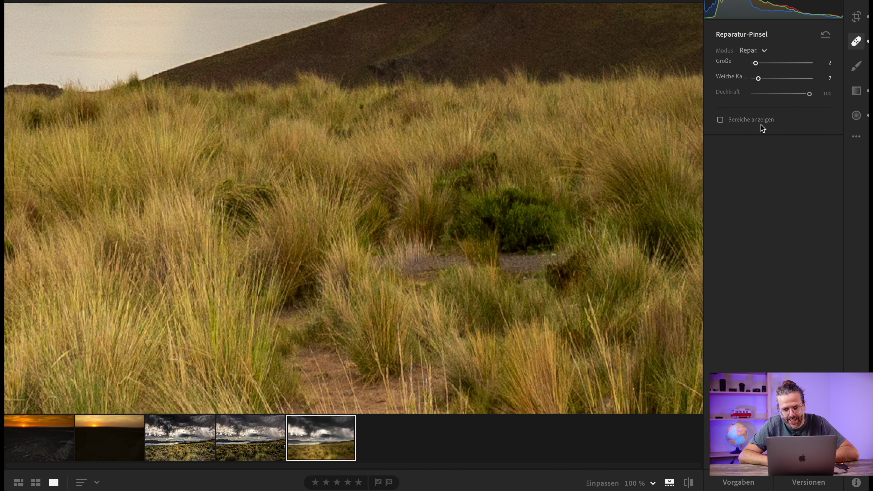
{"action": "left_click", "coordinate": [856, 42]}
{"action": "left_click", "coordinate": [472, 207]}
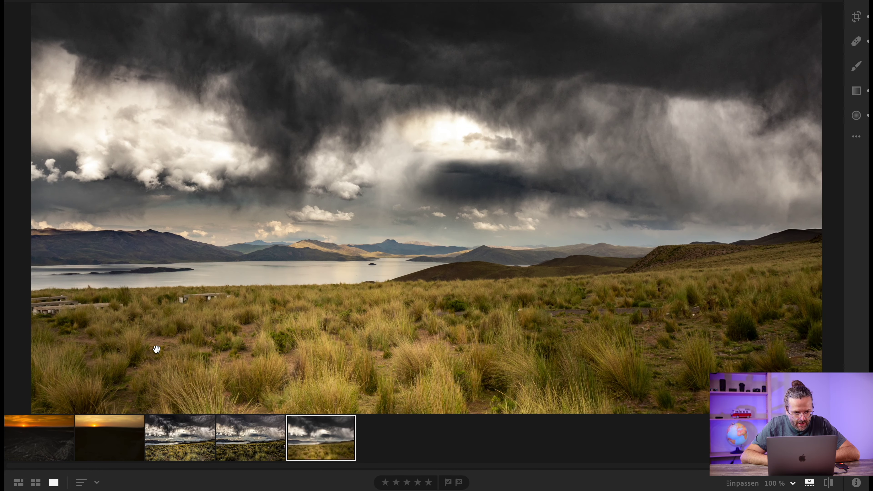
Zoom in near the wooden bench and paint it out with the healing brush.
{"action": "left_click", "coordinate": [114, 312]}
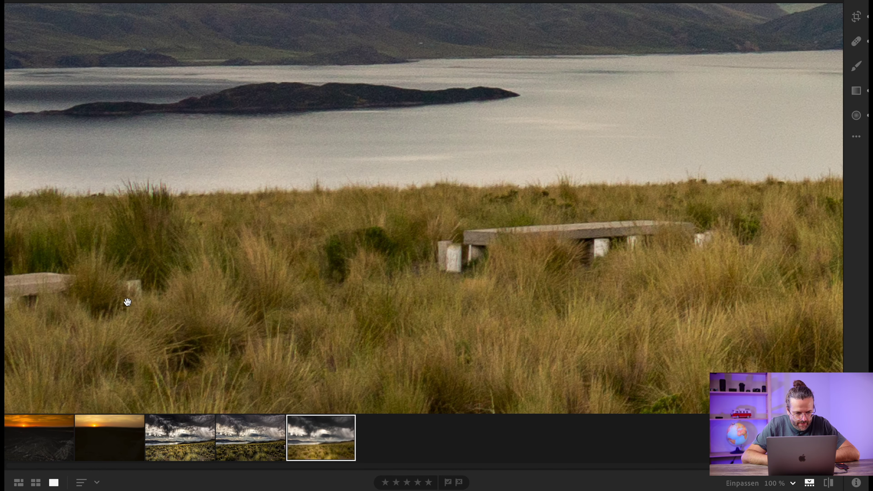
{"action": "scroll", "coordinate": [127, 302], "scroll_direction": "left", "scroll_amount": 10}
{"action": "scroll", "coordinate": [127, 302], "scroll_direction": "down", "scroll_amount": 5}
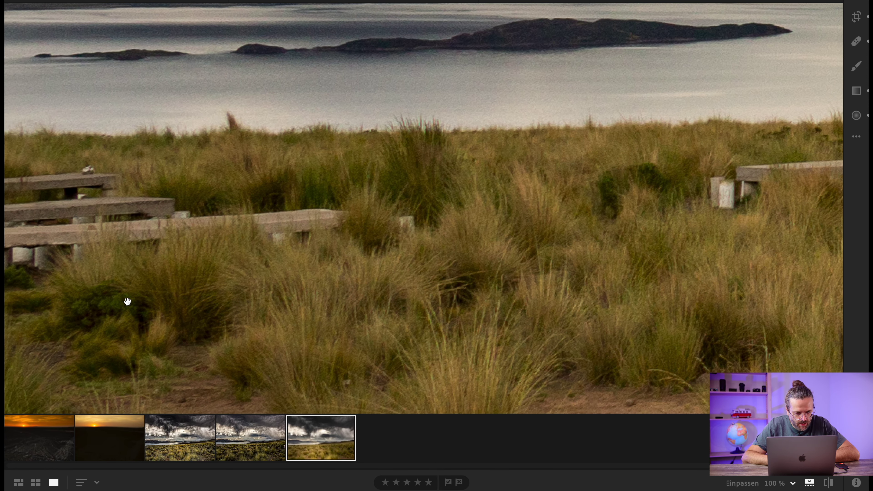
{"action": "scroll", "coordinate": [128, 302], "scroll_direction": "up", "scroll_amount": 3}
{"action": "scroll", "coordinate": [127, 302], "scroll_direction": "right", "scroll_amount": 8}
{"action": "scroll", "coordinate": [127, 302], "scroll_direction": "right", "scroll_amount": 2}
{"action": "scroll", "coordinate": [127, 302], "scroll_direction": "up", "scroll_amount": 2}
{"action": "scroll", "coordinate": [127, 302], "scroll_direction": "right", "scroll_amount": 4}
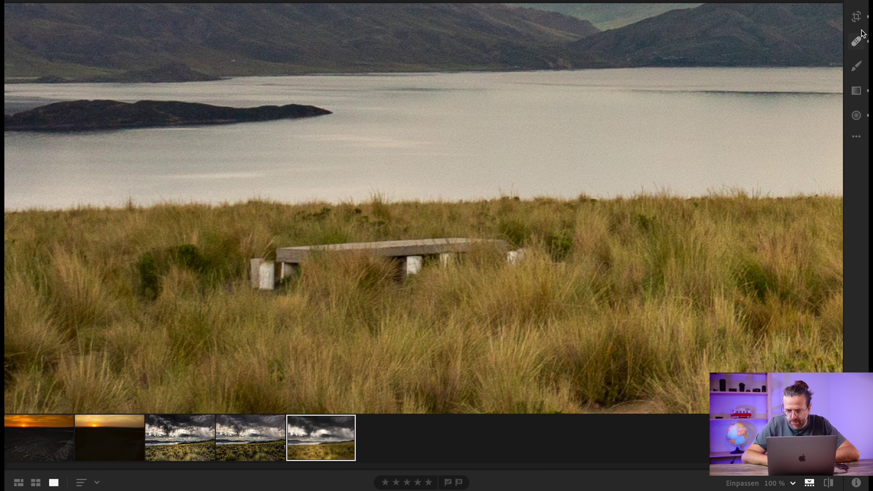
{"action": "left_click", "coordinate": [856, 42]}
{"action": "left_click", "coordinate": [449, 261]}
{"action": "left_click_drag", "start_coordinate": [429, 245], "coordinate": [193, 266]}
{"action": "key", "text": "z"}
{"action": "key", "text": "z"}
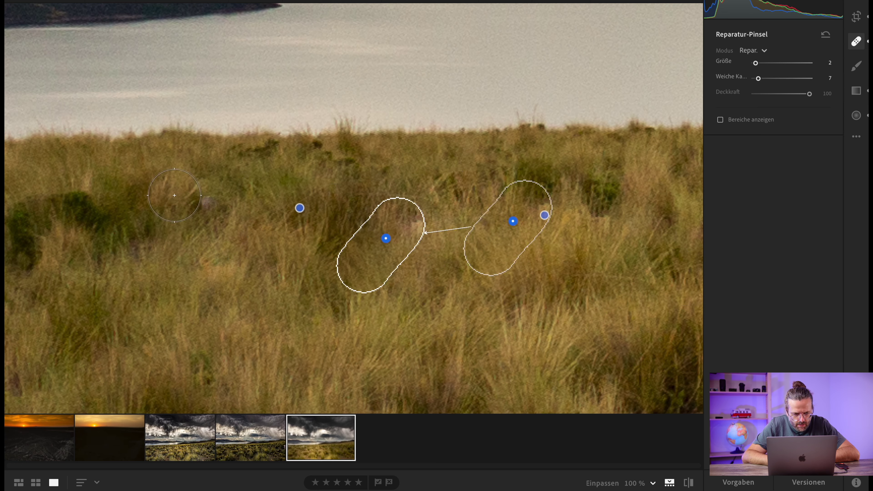
{"action": "key", "text": "z"}
Check the healed grass at 100%, return to the fitted view, and reopen the global adjustments.
{"action": "key", "text": "e"}
{"action": "left_click", "coordinate": [572, 259]}
{"action": "left_click", "coordinate": [856, 42]}
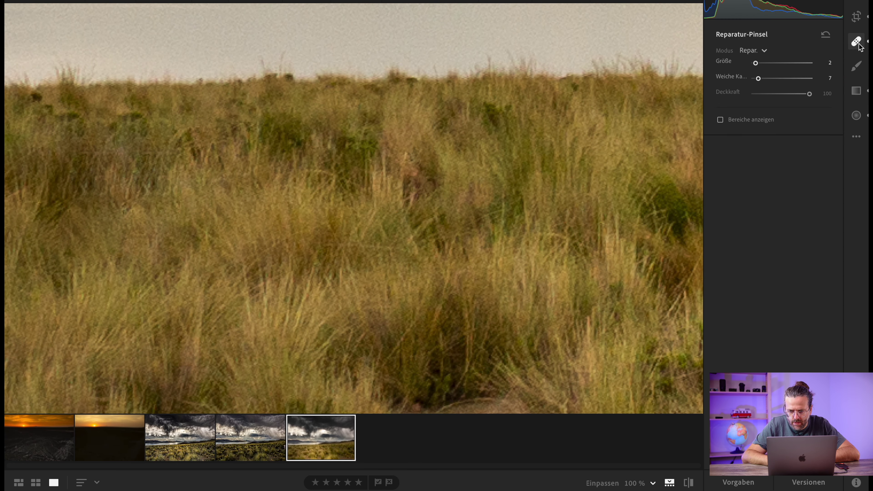
{"action": "left_click", "coordinate": [857, 43]}
{"action": "scroll", "coordinate": [659, 144], "scroll_direction": "up", "scroll_amount": 5}
{"action": "scroll", "coordinate": [661, 145], "scroll_direction": "left", "scroll_amount": 5}
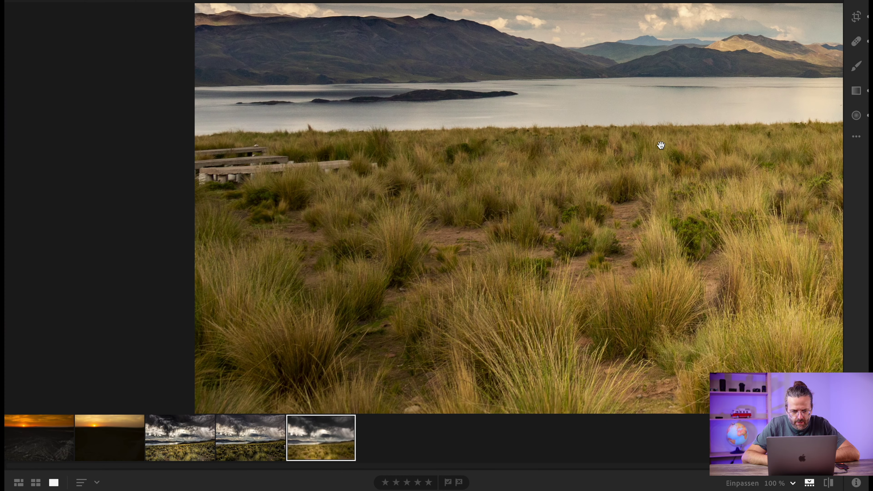
{"action": "left_click", "coordinate": [748, 484]}
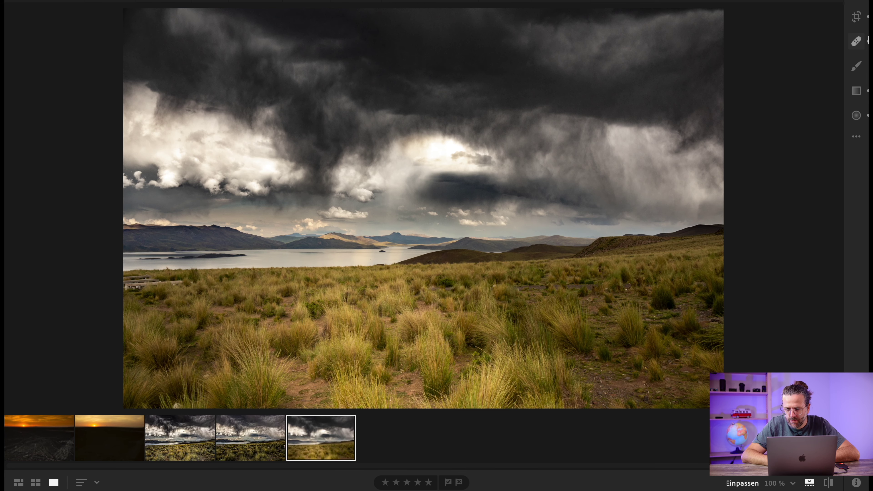
{"action": "left_click", "coordinate": [857, 4]}
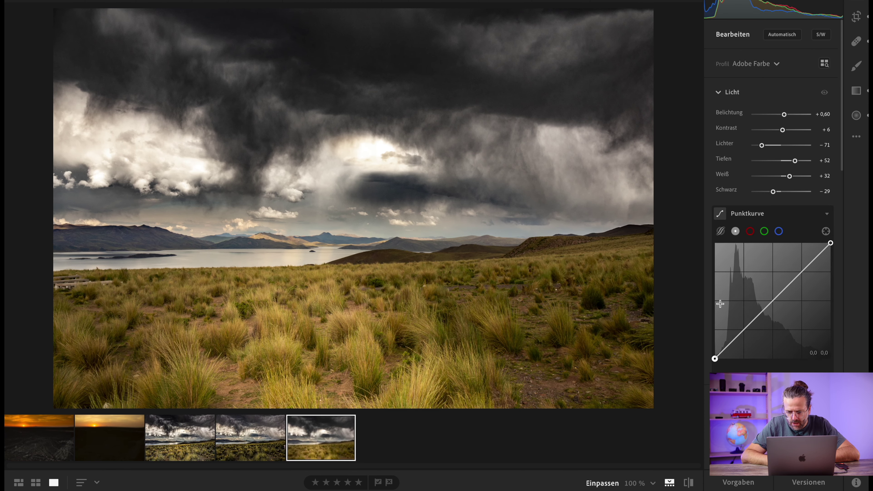
Scroll down to the Detail panel and set noise reduction to 44.
{"action": "scroll", "coordinate": [727, 304], "scroll_direction": "down", "scroll_amount": 2}
{"action": "scroll", "coordinate": [727, 304], "scroll_direction": "down", "scroll_amount": 10}
{"action": "scroll", "coordinate": [727, 304], "scroll_direction": "down", "scroll_amount": 2}
{"action": "scroll", "coordinate": [726, 304], "scroll_direction": "down", "scroll_amount": 10}
{"action": "scroll", "coordinate": [726, 303], "scroll_direction": "down", "scroll_amount": 2}
{"action": "scroll", "coordinate": [726, 304], "scroll_direction": "down", "scroll_amount": 1}
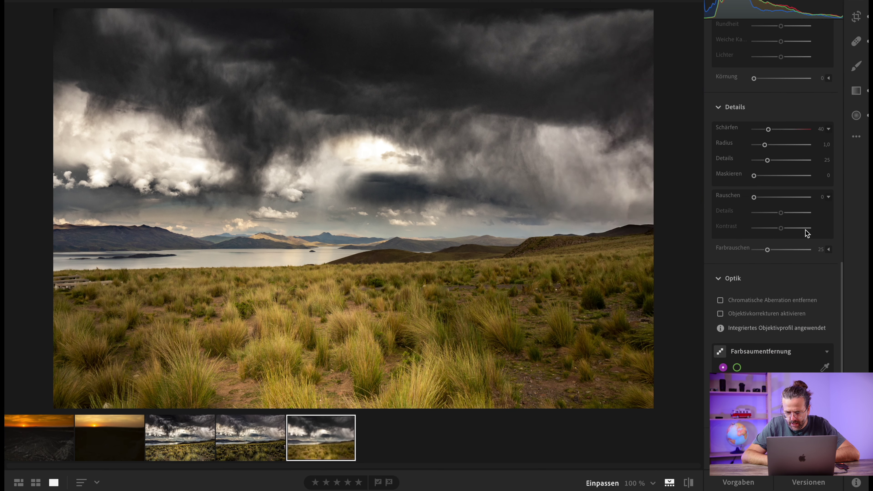
{"action": "left_click_drag", "start_coordinate": [756, 199], "coordinate": [770, 202]}
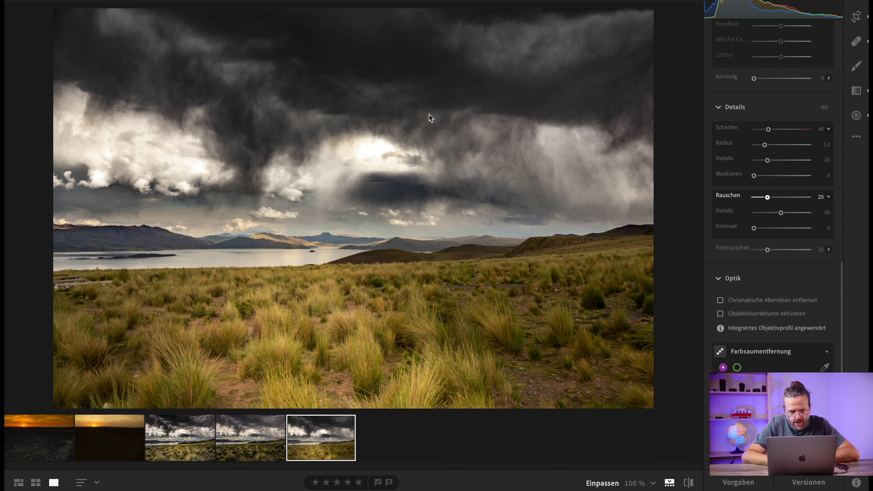
{"action": "left_click", "coordinate": [405, 57]}
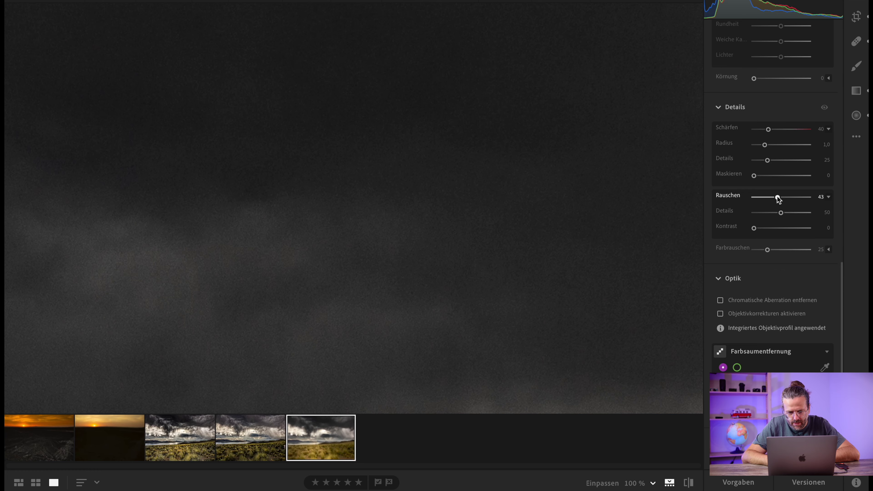
Raise the noise reduction Detail from 50 to 100 and fit the photo to the view.
{"action": "scroll", "coordinate": [620, 209], "scroll_direction": "down", "scroll_amount": 5}
{"action": "scroll", "coordinate": [620, 209], "scroll_direction": "down", "scroll_amount": 5}
{"action": "scroll", "coordinate": [620, 209], "scroll_direction": "down", "scroll_amount": 5}
{"action": "scroll", "coordinate": [620, 210], "scroll_direction": "down", "scroll_amount": 5}
{"action": "scroll", "coordinate": [618, 209], "scroll_direction": "down", "scroll_amount": 5}
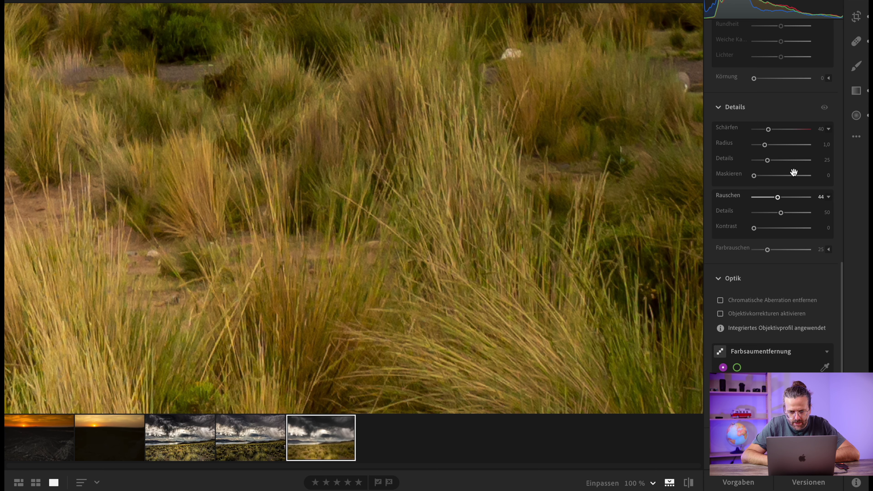
{"action": "left_click_drag", "start_coordinate": [781, 213], "coordinate": [819, 208]}
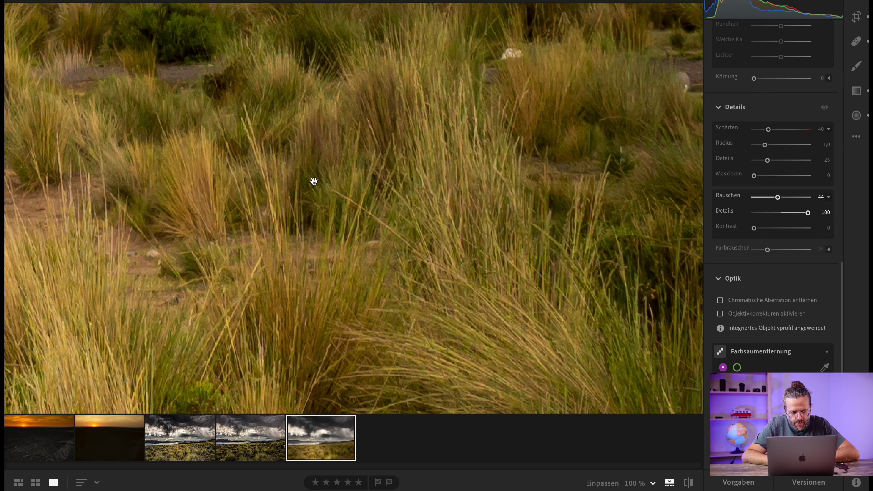
{"action": "left_click", "coordinate": [298, 229]}
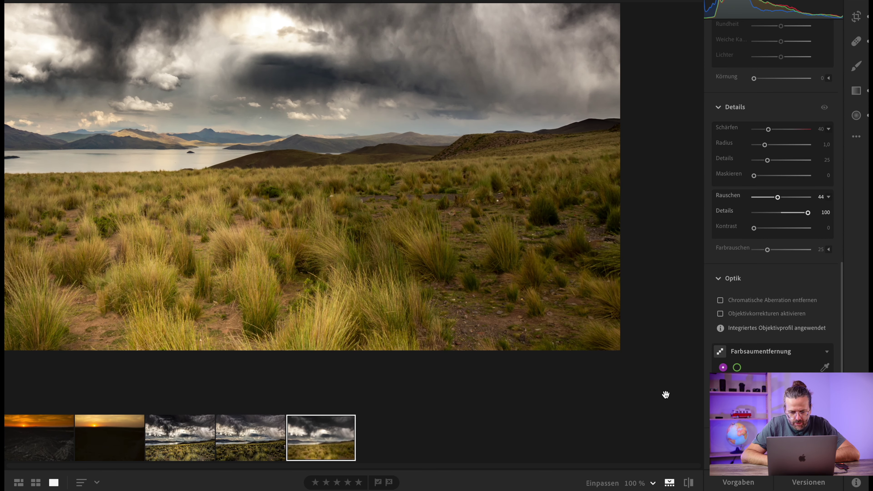
{"action": "left_click", "coordinate": [612, 484]}
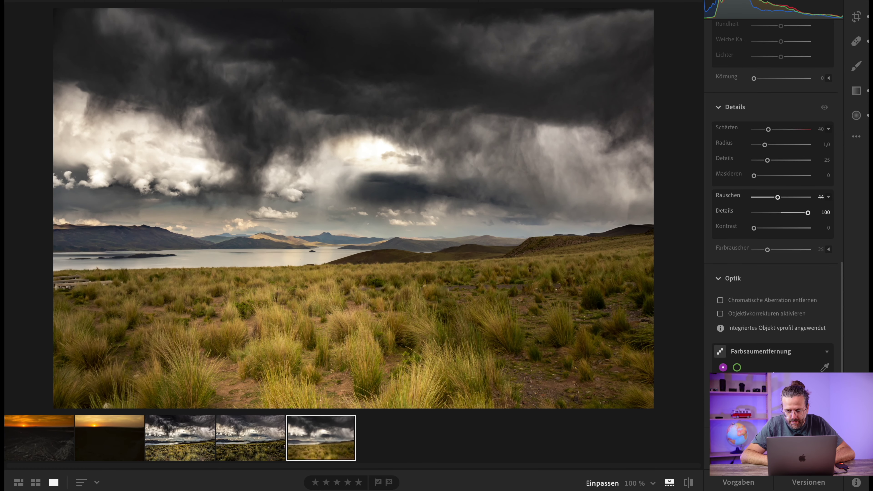
Set sharpening Masking to 100 with the Alt preview, and raise Sharpening from 40 to 74.
{"action": "key", "text": "alt"}
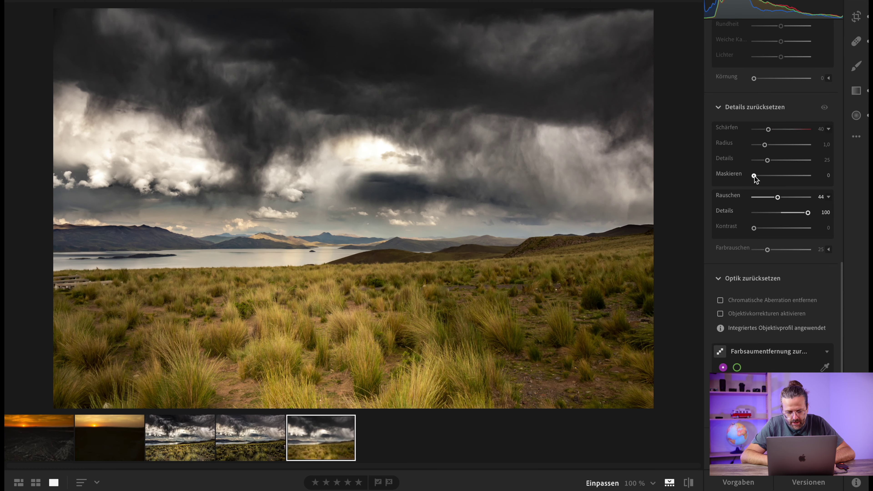
{"action": "mouse_move", "coordinate": [755, 175]}
{"action": "left_mouse_down"}
{"action": "mouse_move", "coordinate": [818, 170]}
{"action": "mouse_move", "coordinate": [809, 178]}
{"action": "left_mouse_up"}
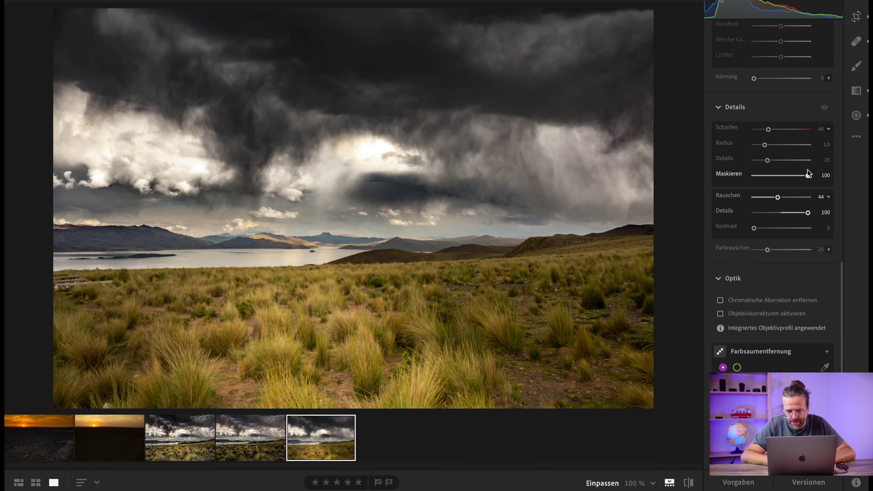
{"action": "left_click_drag", "start_coordinate": [770, 128], "coordinate": [779, 129]}
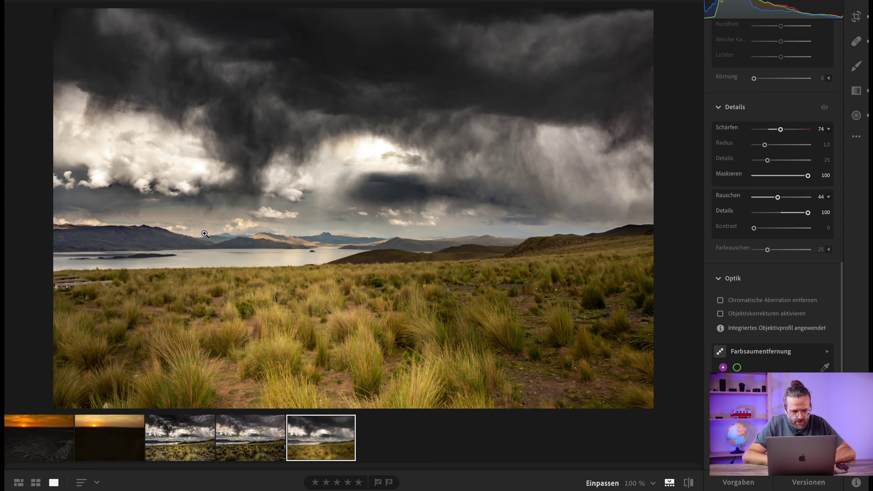
{"action": "scroll", "coordinate": [748, 164], "scroll_direction": "up", "scroll_amount": 5}
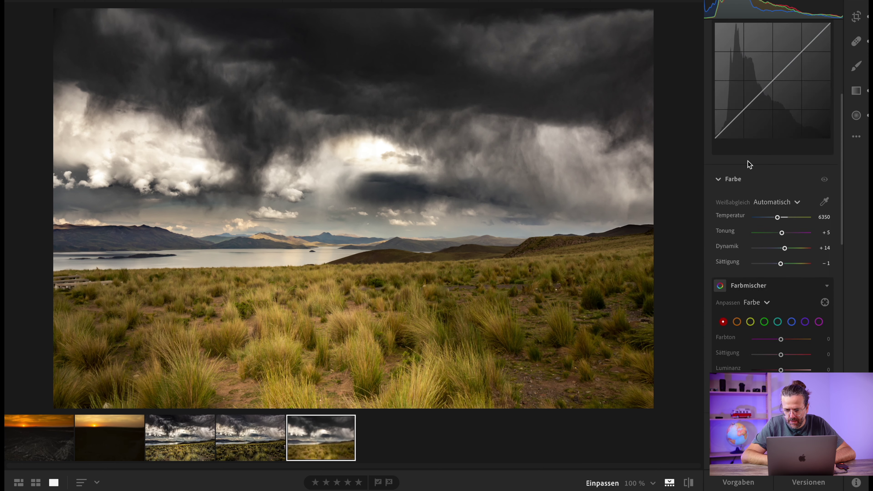
Leave a single point-curve point at about 31 in / 27.5 out, slightly darkening the shadows.
{"action": "scroll", "coordinate": [748, 163], "scroll_direction": "up", "scroll_amount": 5}
{"action": "left_click_drag", "start_coordinate": [734, 236], "coordinate": [753, 221]}
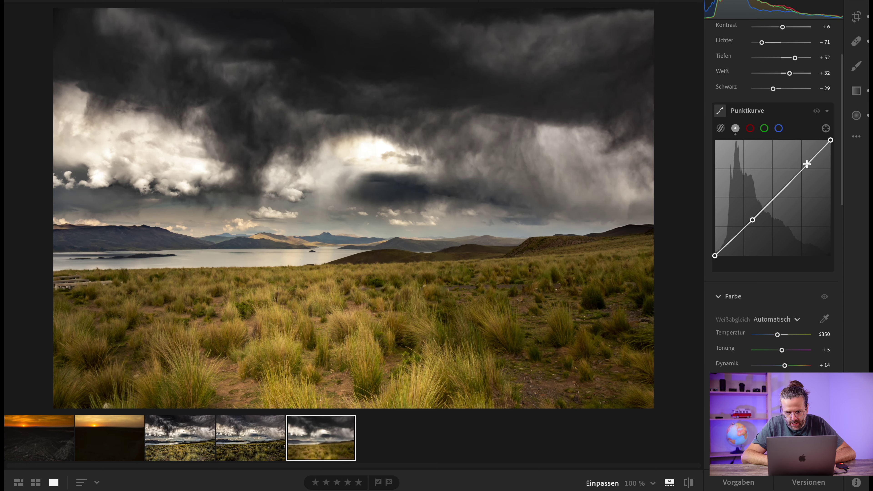
{"action": "left_click_drag", "start_coordinate": [810, 164], "coordinate": [810, 161]}
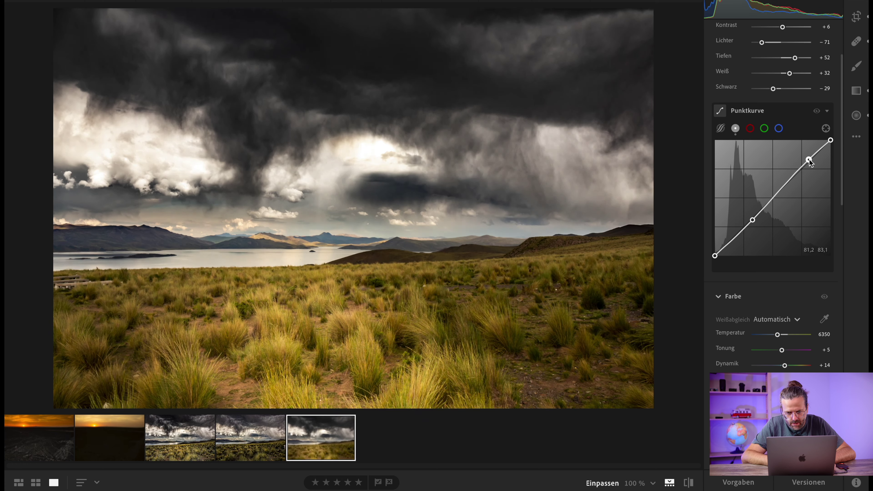
{"action": "double_click", "coordinate": [810, 160]}
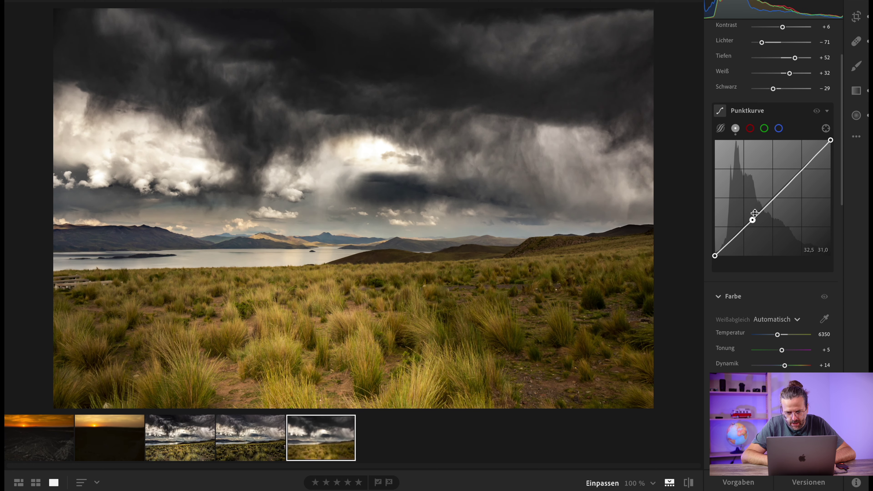
{"action": "left_click_drag", "start_coordinate": [753, 219], "coordinate": [751, 224]}
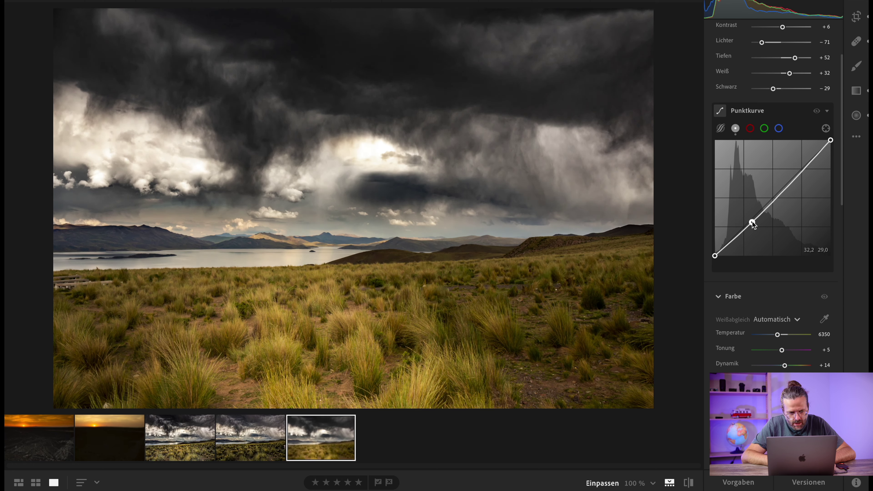
{"action": "left_click_drag", "start_coordinate": [752, 223], "coordinate": [752, 221]}
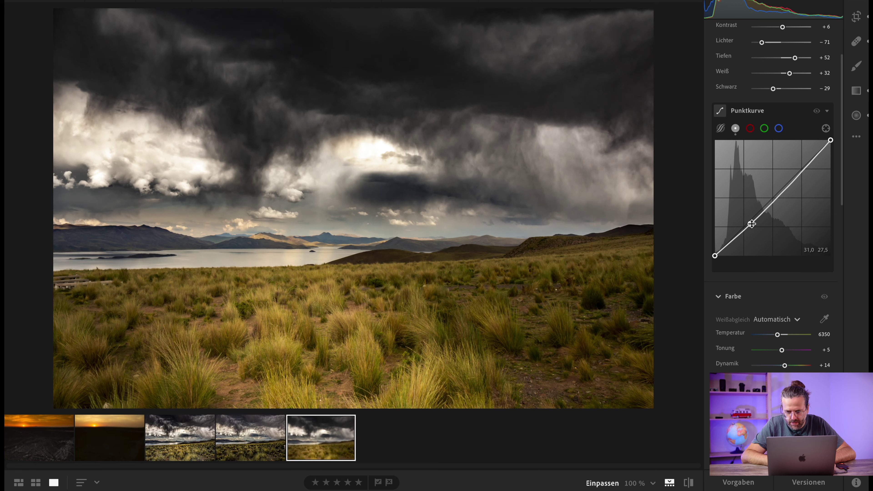
{"action": "left_click", "coordinate": [857, 115]}
{"action": "mouse_move", "coordinate": [353, 208]}
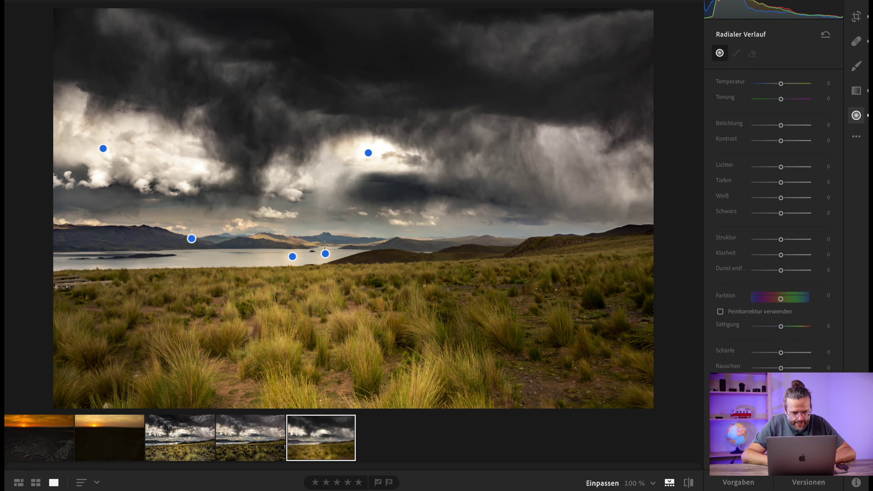
Delete the stray new radial gradients and select the warm foreground grass gradient.
{"action": "left_click", "coordinate": [293, 262]}
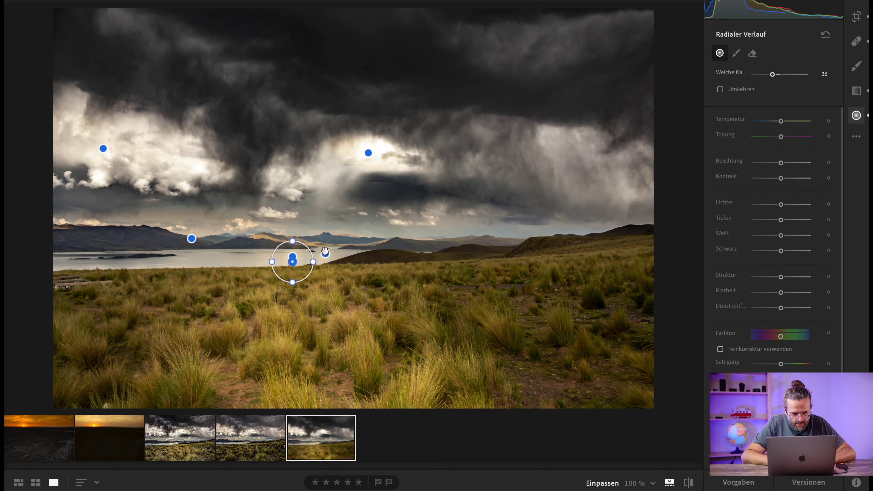
{"action": "mouse_move", "coordinate": [292, 257]}
{"action": "left_click_drag", "start_coordinate": [293, 262], "coordinate": [329, 336]}
{"action": "right_click", "coordinate": [329, 335]}
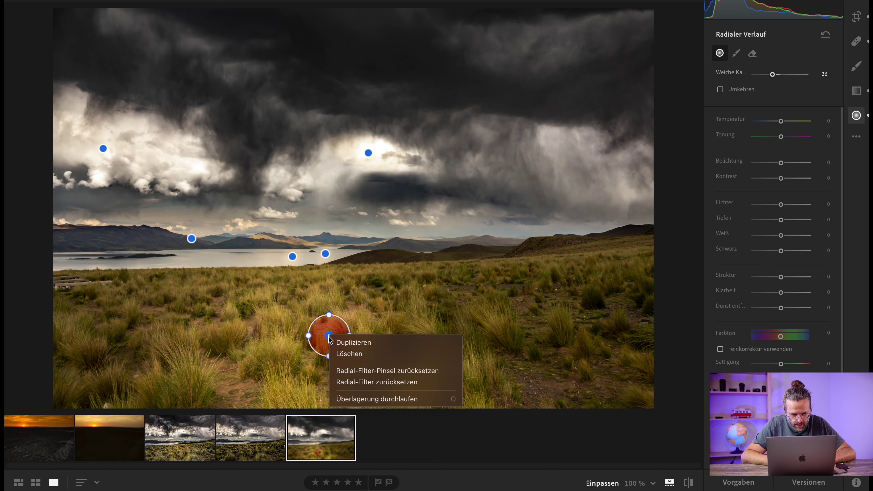
{"action": "left_click", "coordinate": [349, 354]}
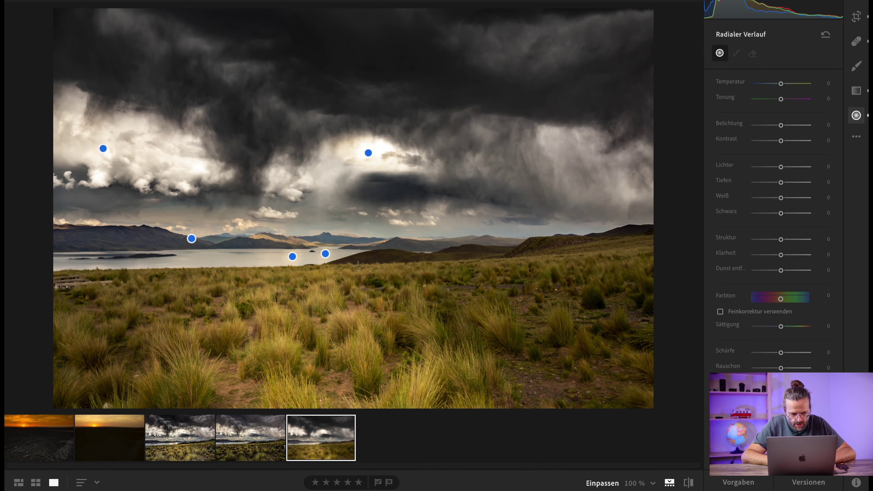
{"action": "left_click", "coordinate": [325, 253]}
{"action": "left_click", "coordinate": [191, 239]}
{"action": "scroll", "coordinate": [342, 345], "scroll_direction": "down", "scroll_amount": 3}
{"action": "left_click", "coordinate": [342, 343]}
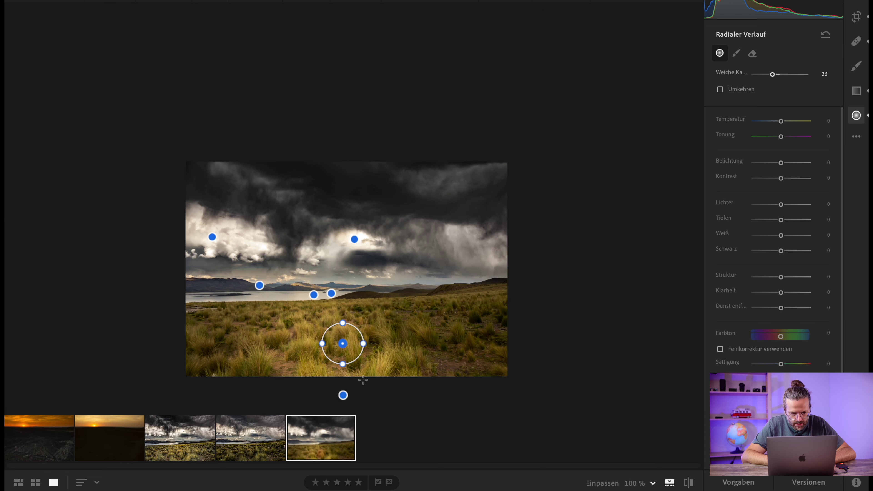
{"action": "right_click", "coordinate": [343, 345]}
{"action": "left_click", "coordinate": [354, 361]}
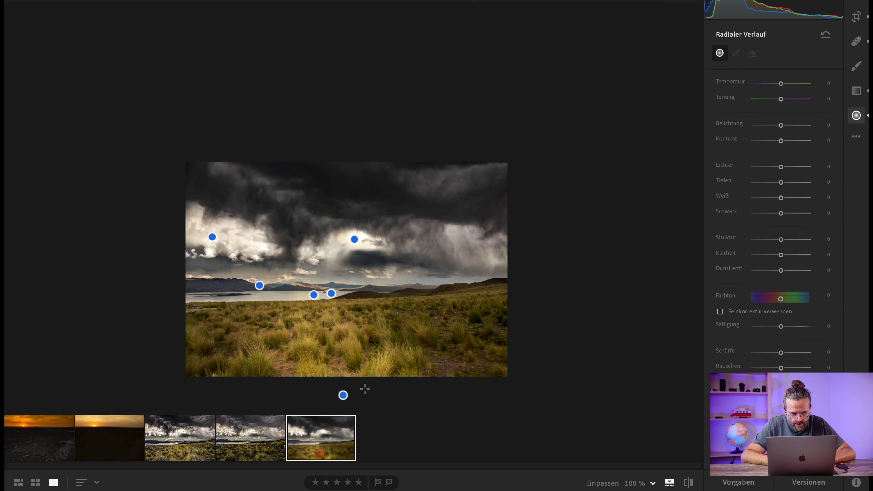
{"action": "left_click", "coordinate": [343, 395]}
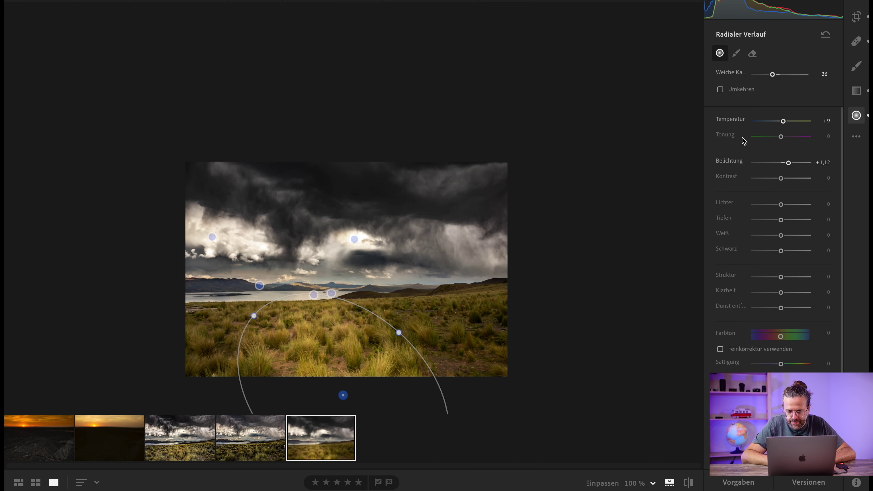
Raise the foreground gradient's Exposure to +1.56, widen it, and shift it slightly lower.
{"action": "left_click_drag", "start_coordinate": [791, 163], "coordinate": [792, 162]}
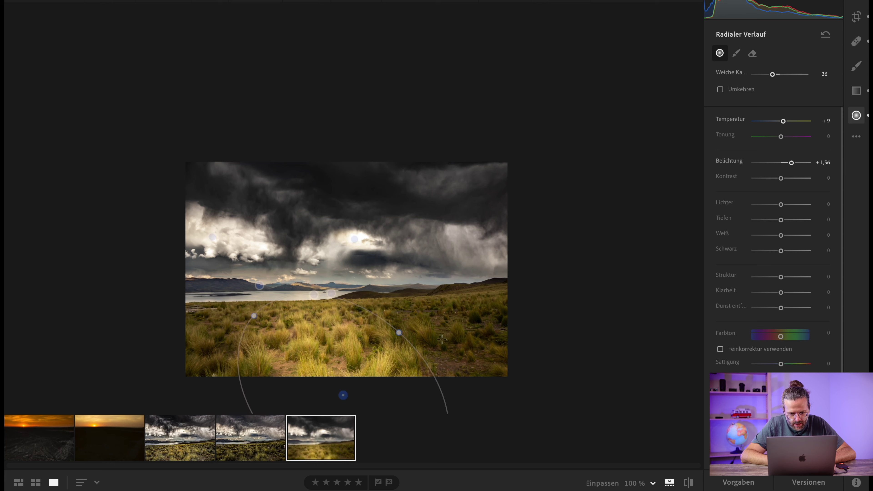
{"action": "left_click_drag", "start_coordinate": [399, 333], "coordinate": [414, 315]}
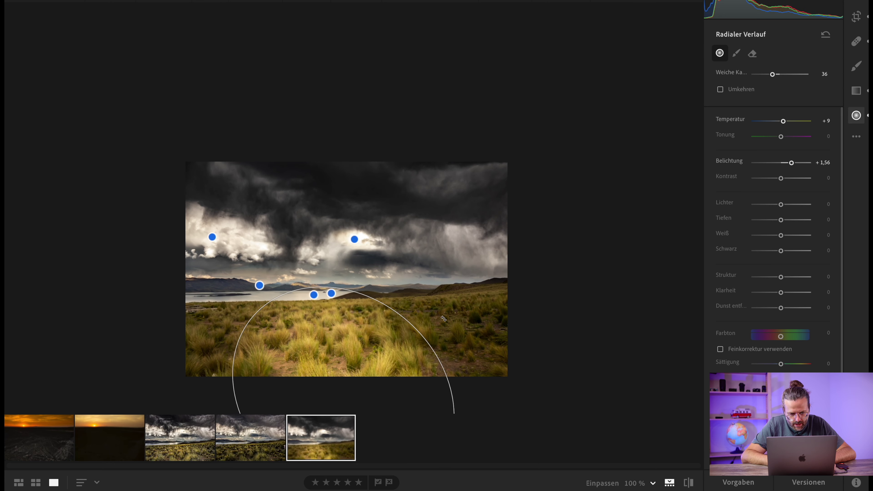
{"action": "left_click_drag", "start_coordinate": [344, 395], "coordinate": [344, 408]}
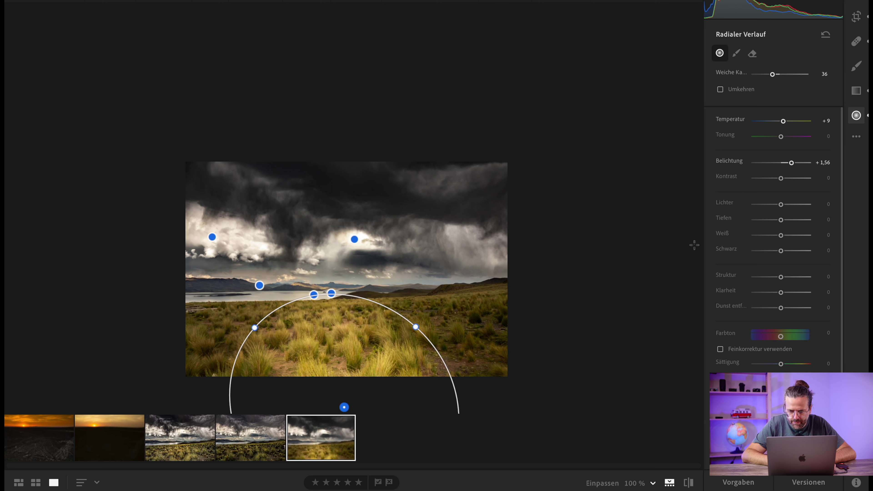
{"action": "left_click", "coordinate": [856, 115]}
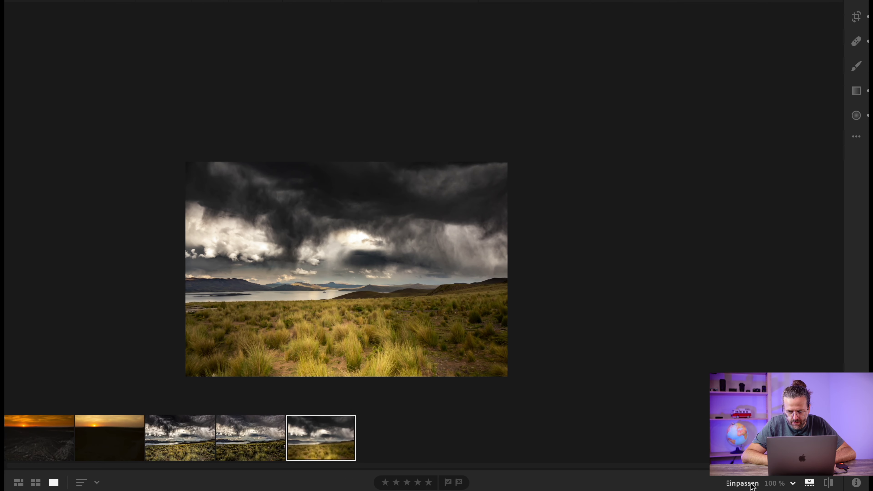
Compare the fitted current edit with the earlier edit, then show the saved versions list.
{"action": "left_click", "coordinate": [751, 484]}
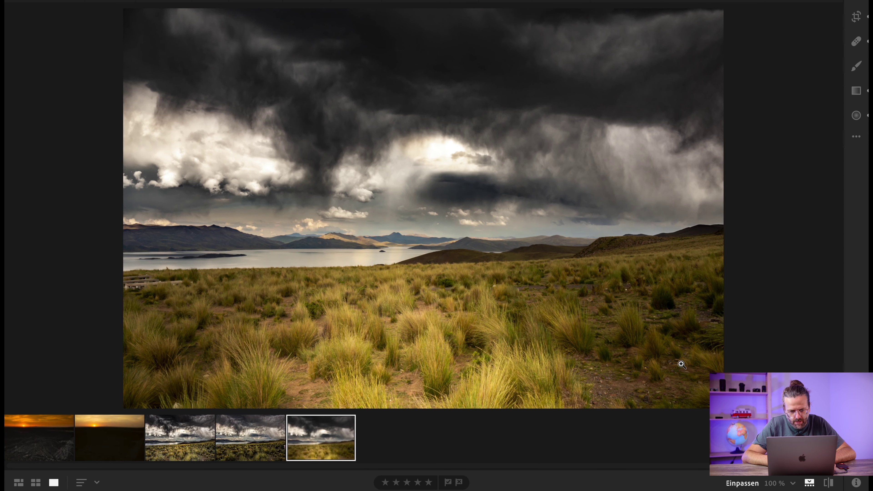
{"action": "left_click", "coordinate": [278, 439]}
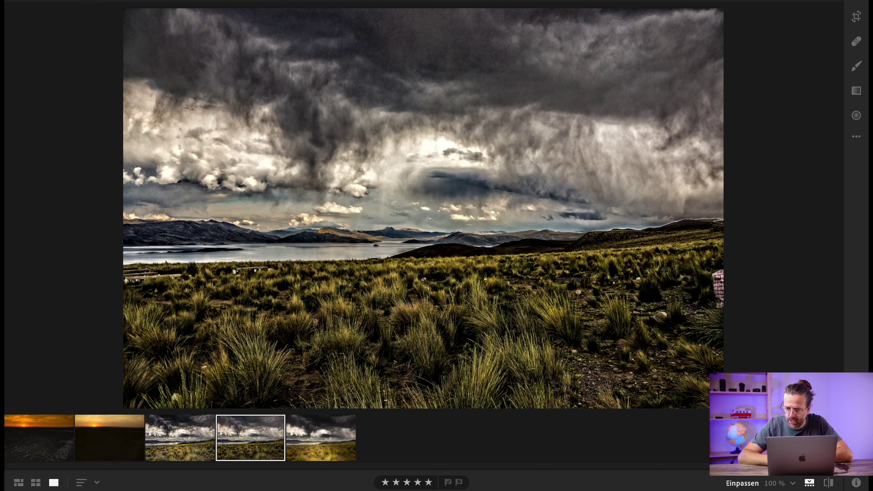
{"action": "left_click", "coordinate": [332, 433]}
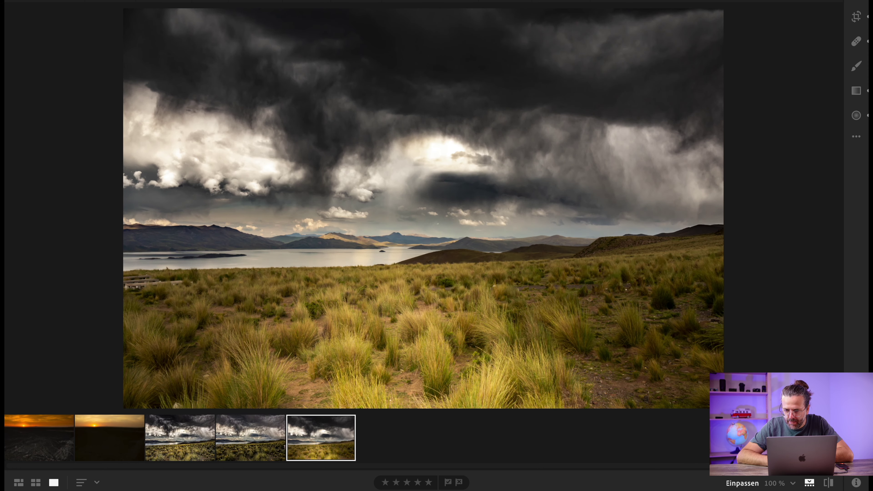
{"action": "key", "text": "e"}
{"action": "left_click", "coordinate": [802, 482]}
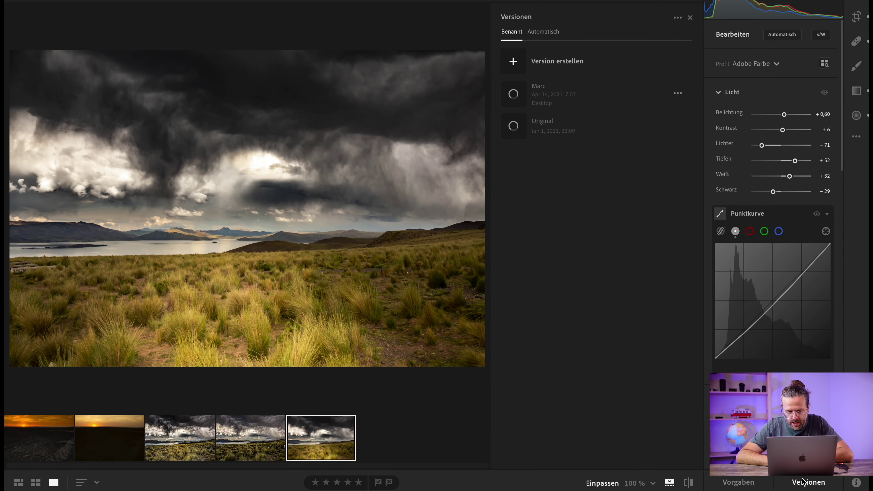
Save a version named 'Video', compare it with the older version, and keep 'Video' applied.
{"action": "left_click", "coordinate": [510, 58]}
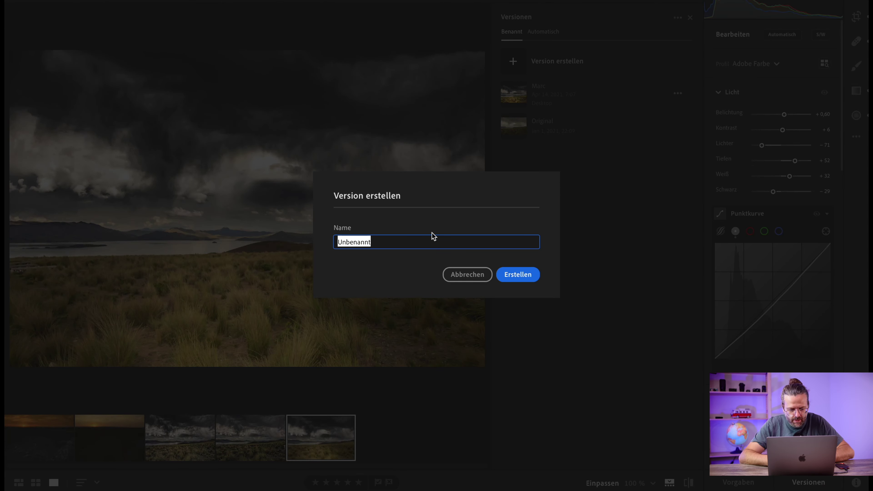
{"action": "type", "text": "Video"}
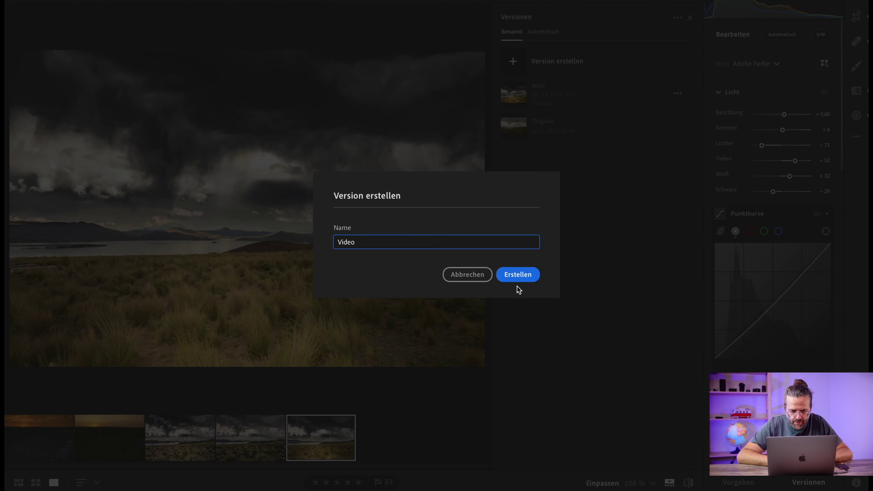
{"action": "left_click", "coordinate": [520, 277]}
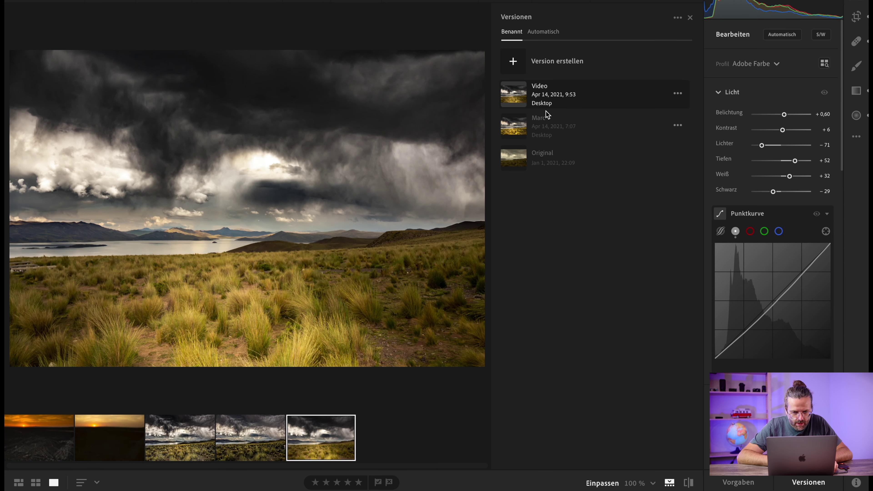
{"action": "left_click", "coordinate": [550, 126]}
{"action": "left_click", "coordinate": [560, 85]}
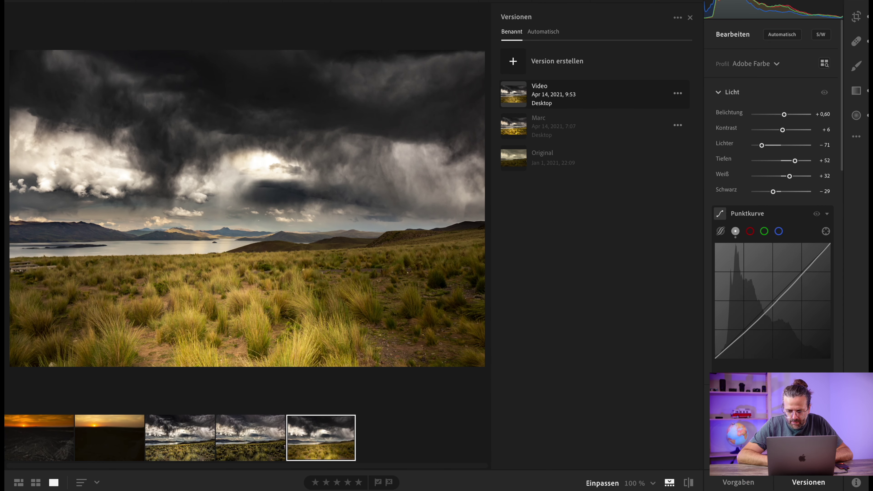
{"action": "left_click", "coordinate": [810, 481]}
Add an inverted linear gradient over the grass with clarity +64 and temperature +6, rotated flatter.
{"action": "left_click", "coordinate": [855, 90]}
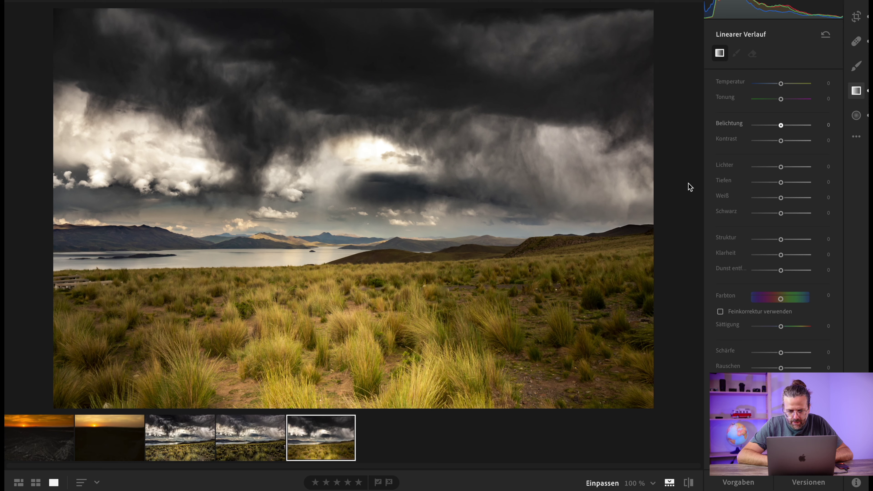
{"action": "left_click_drag", "start_coordinate": [377, 263], "coordinate": [389, 306]}
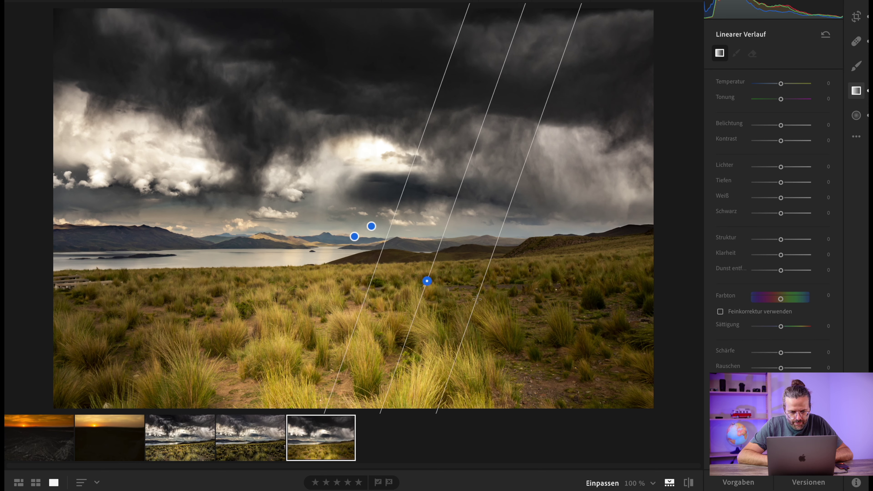
{"action": "left_click_drag", "start_coordinate": [393, 285], "coordinate": [360, 268]}
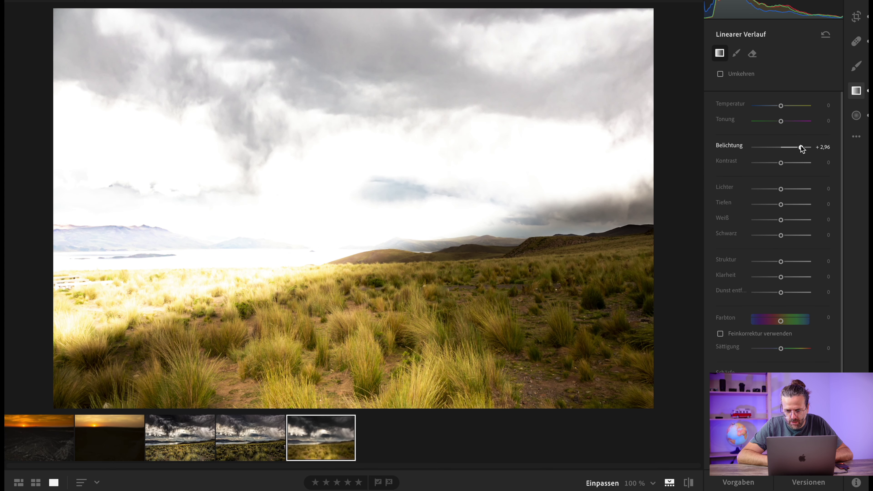
{"action": "double_click", "coordinate": [802, 148]}
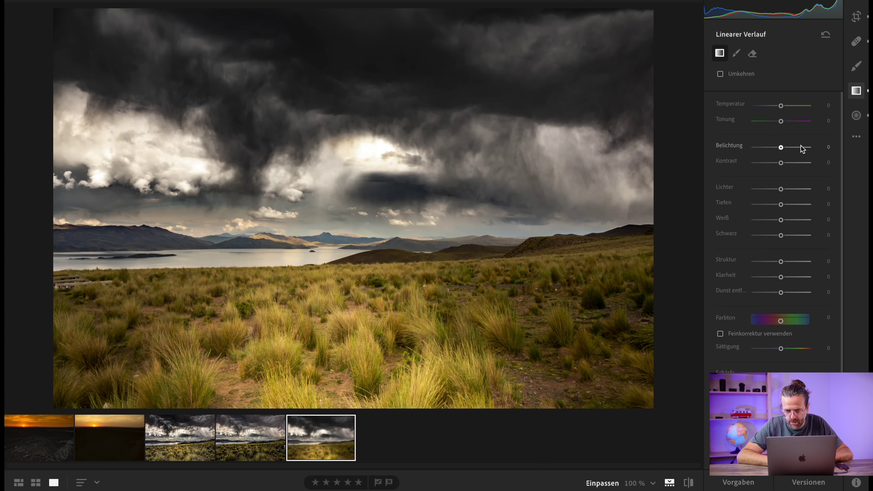
{"action": "left_click", "coordinate": [720, 75]}
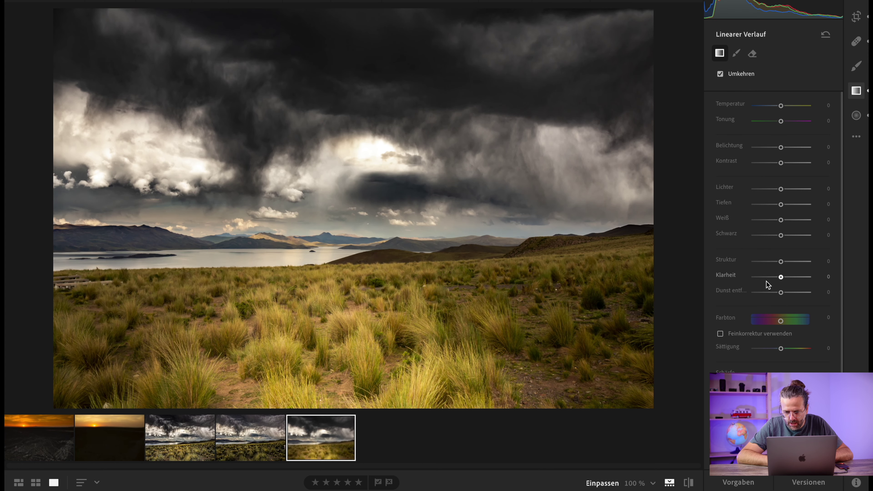
{"action": "left_click_drag", "start_coordinate": [781, 277], "coordinate": [797, 279]}
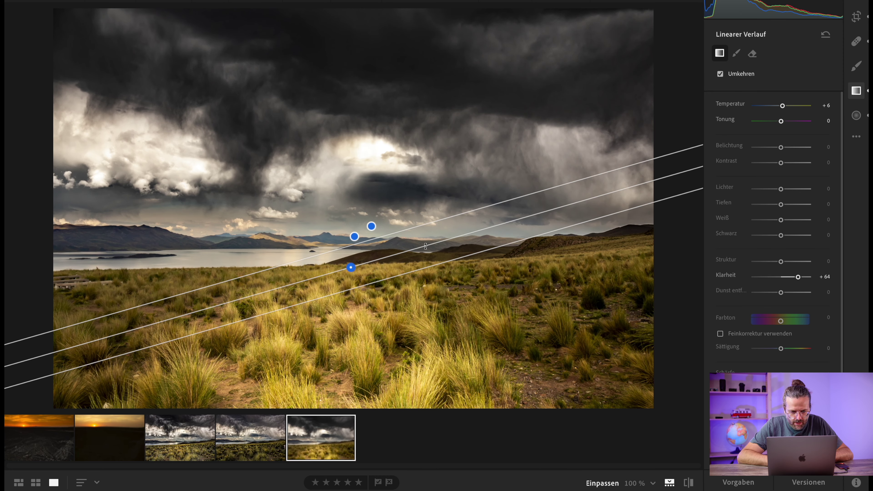
{"action": "left_click_drag", "start_coordinate": [426, 251], "coordinate": [426, 262]}
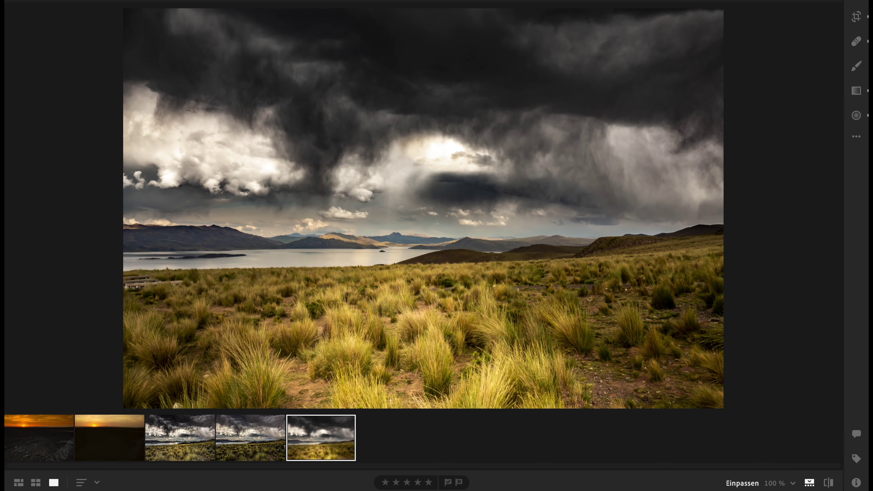
With clipping shown, lower Whites to +18 and set Blacks to −37 in the Light panel.
{"action": "key", "text": "e"}
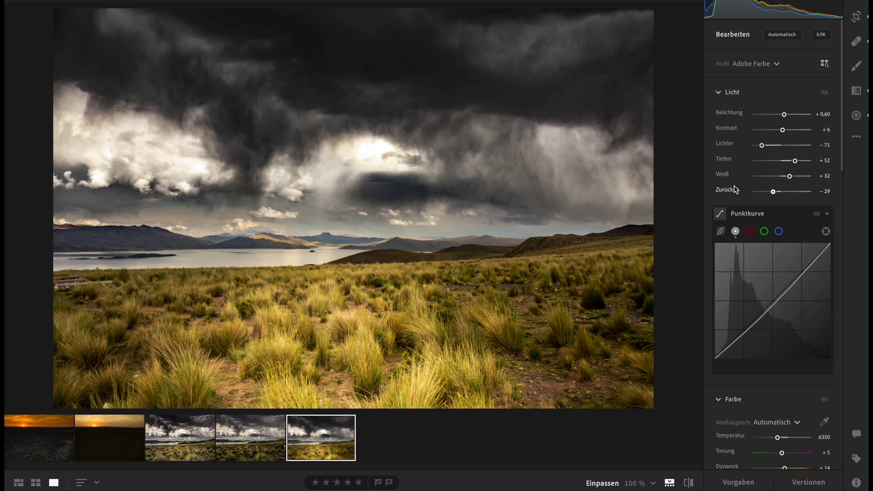
{"action": "key", "text": "j"}
{"action": "left_click_drag", "start_coordinate": [788, 177], "coordinate": [777, 177]}
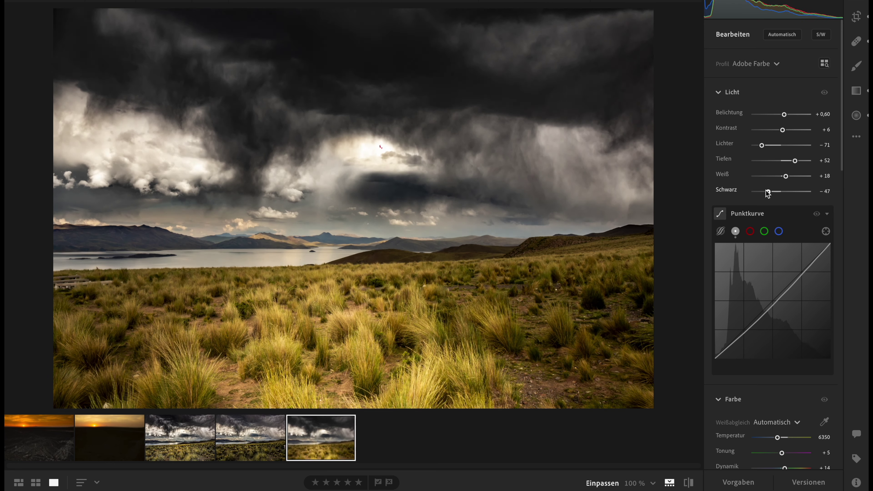
{"action": "mouse_move", "coordinate": [768, 192]}
{"action": "left_mouse_down"}
{"action": "mouse_move", "coordinate": [787, 192]}
{"action": "mouse_move", "coordinate": [770, 192]}
{"action": "left_mouse_up"}
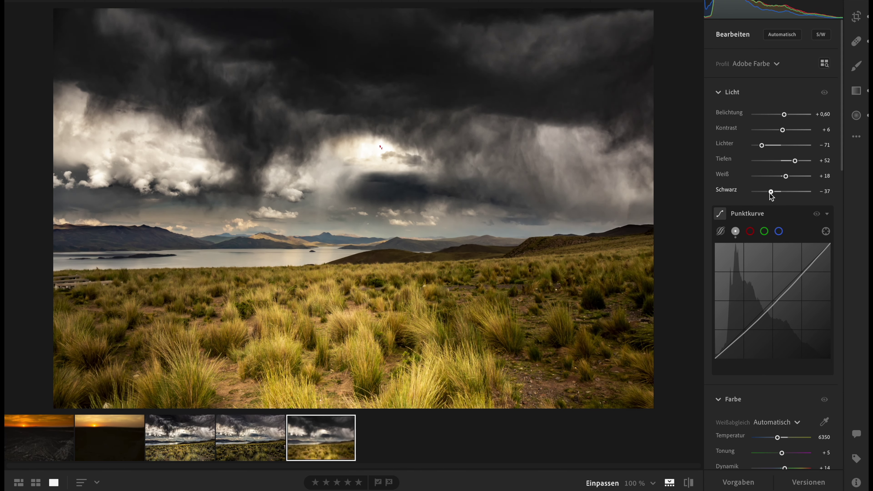